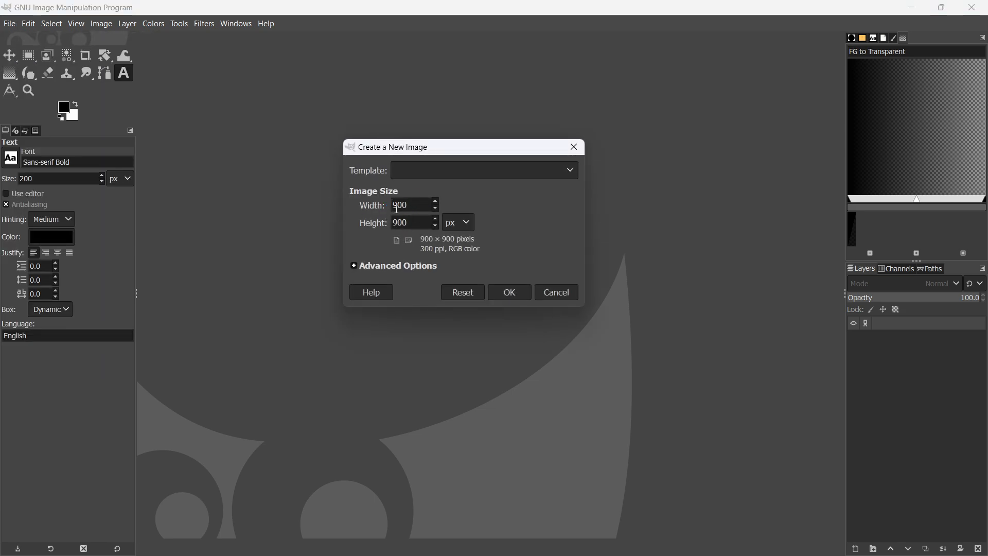
# Create a new 900 × 900 px RGB image at 300 ppi, filled with the background color
pyautogui.click(387, 267)
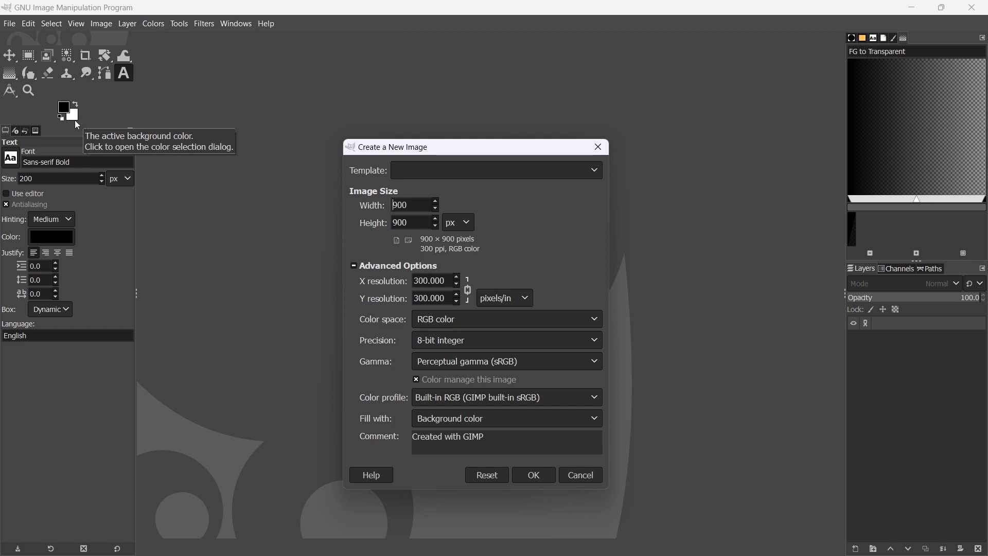
pyautogui.click(539, 478)
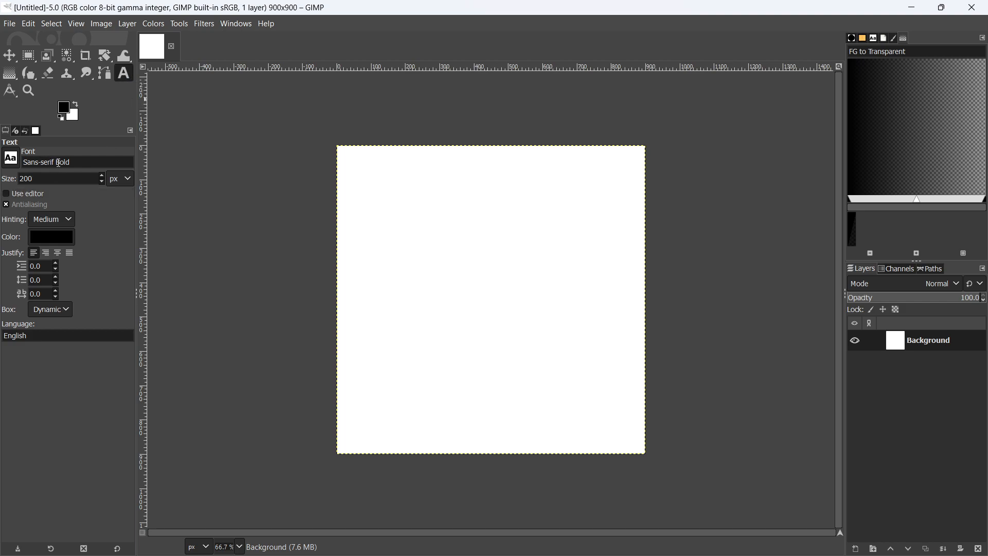
# Add the text "Test" to the canvas in Sans-serif Bold at 200 px
pyautogui.click(13, 159)
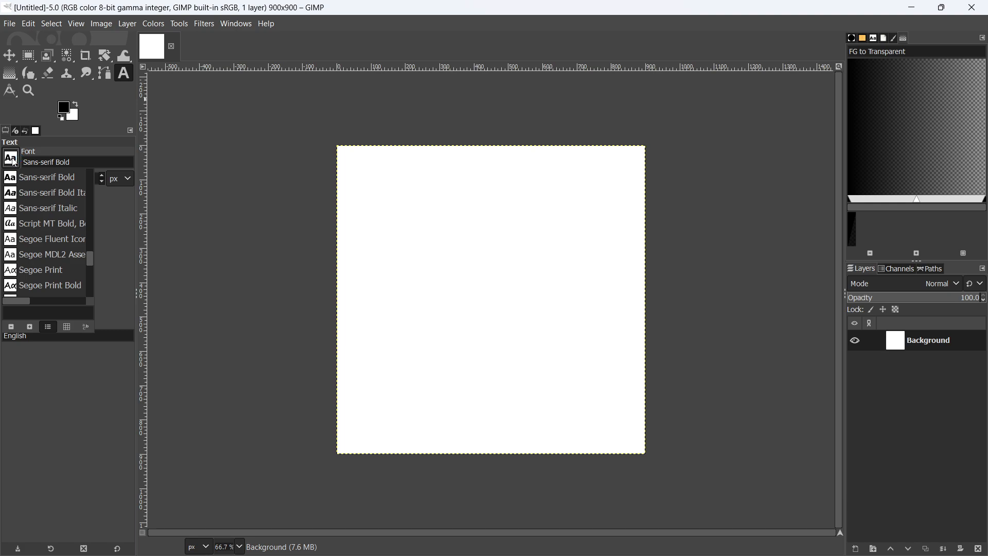
pyautogui.click(15, 162)
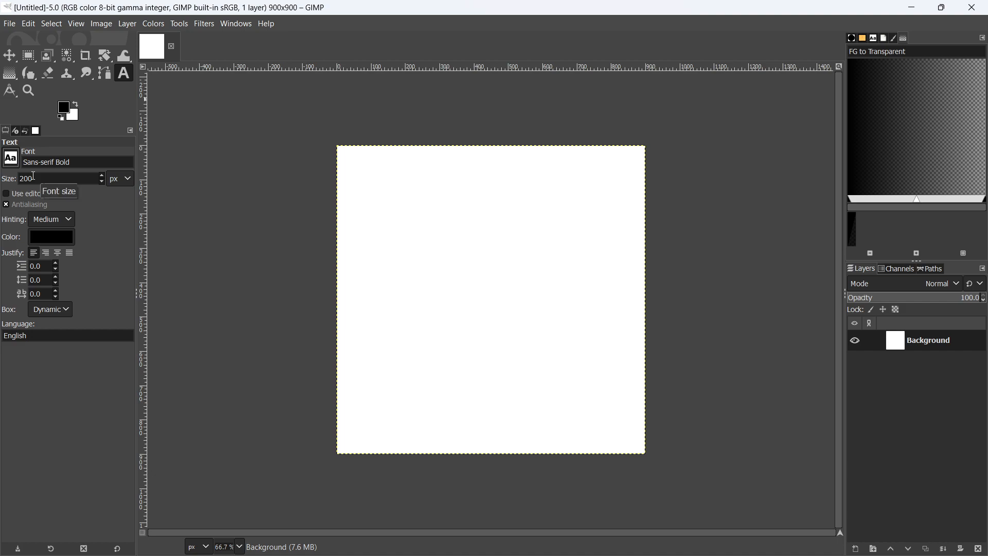
pyautogui.click(363, 243)
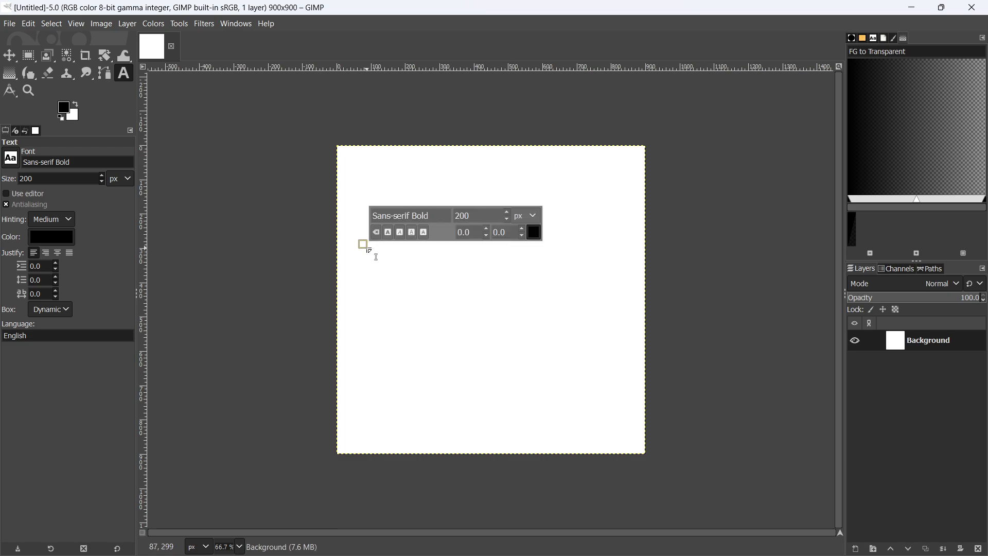
pyautogui.write('T')
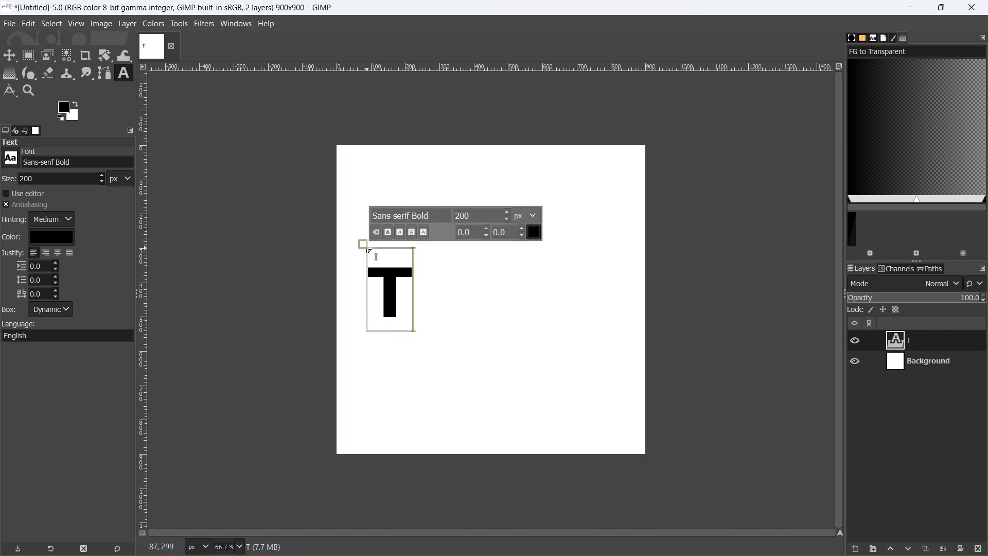
pyautogui.write('est')
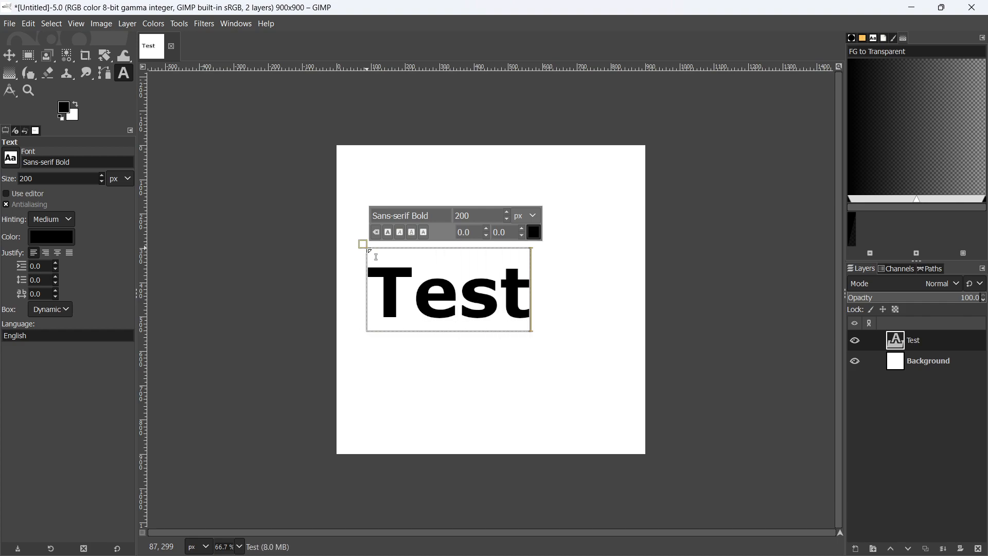
# Select all the letters of the word "Test" and set their kerning to 10.0
pyautogui.hotkey('shift', 'Left')
pyautogui.hotkey('shift', 'Left')
pyautogui.hotkey('shift', 'Left')
pyautogui.hotkey('shift', 'Left')
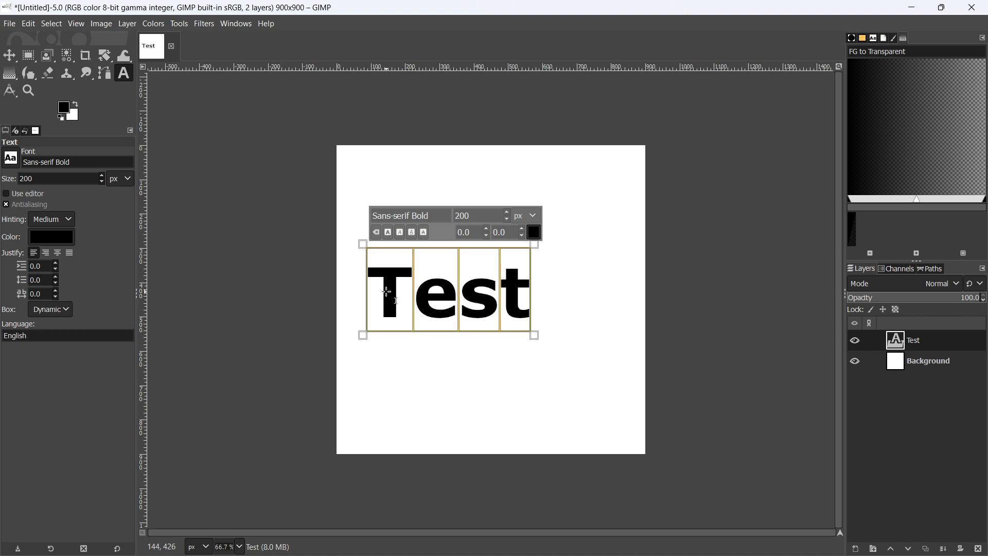
pyautogui.click(522, 230)
pyautogui.click(522, 231)
pyautogui.click(522, 231)
pyautogui.click(522, 230)
pyautogui.click(522, 231)
pyautogui.click(522, 231)
pyautogui.click(522, 231)
pyautogui.click(522, 230)
pyautogui.click(522, 230)
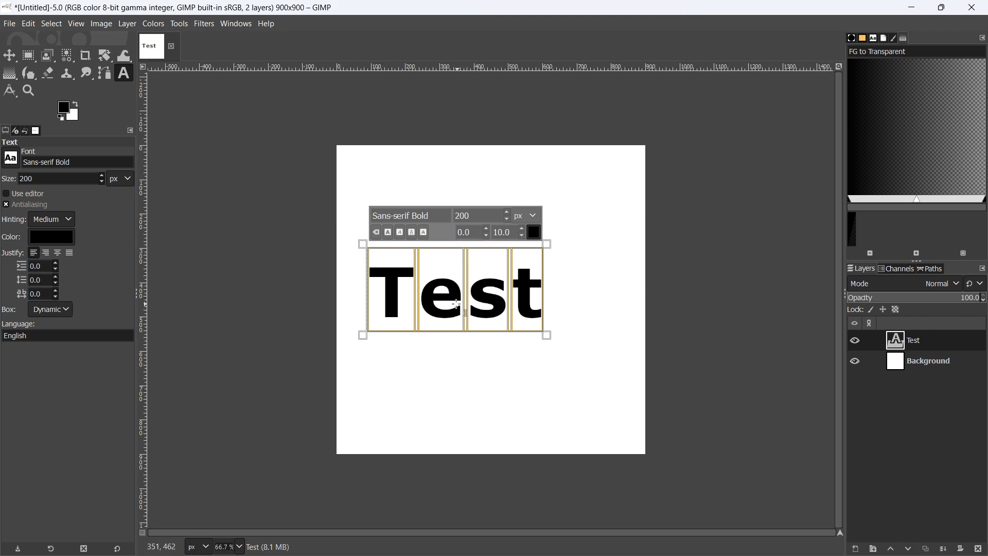
# Center the Test text layer horizontally and vertically on the canvas with the Alignment tool
pyautogui.click(16, 60)
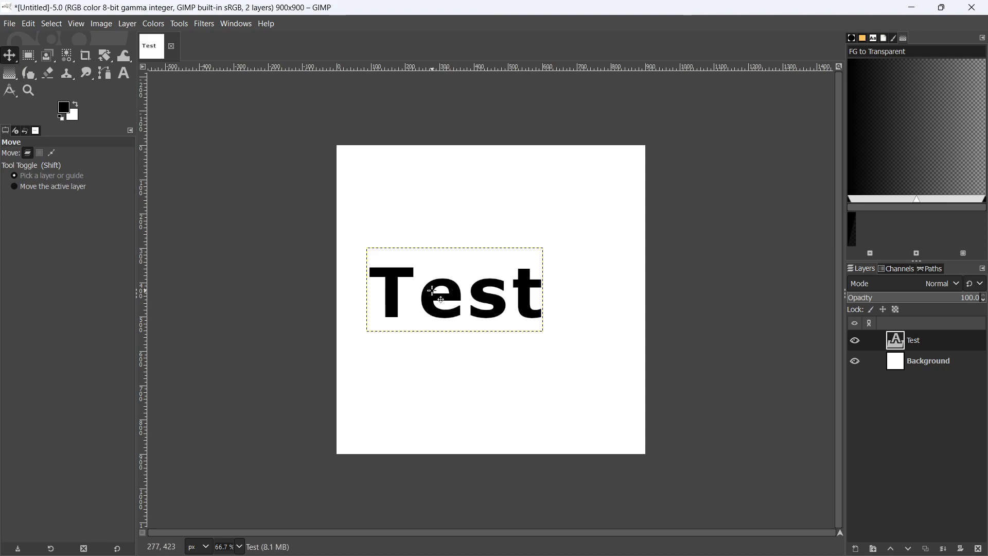
pyautogui.click(17, 62)
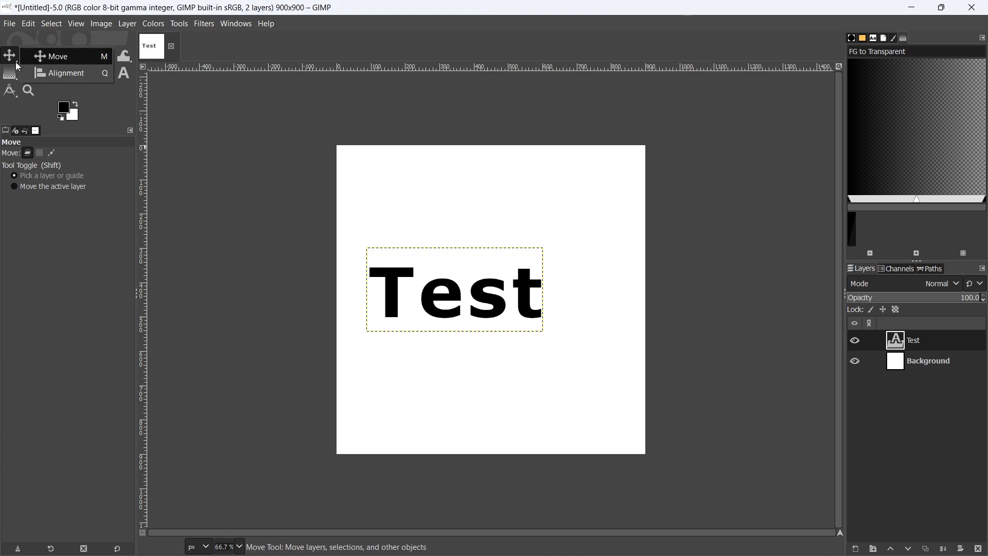
pyautogui.click(69, 77)
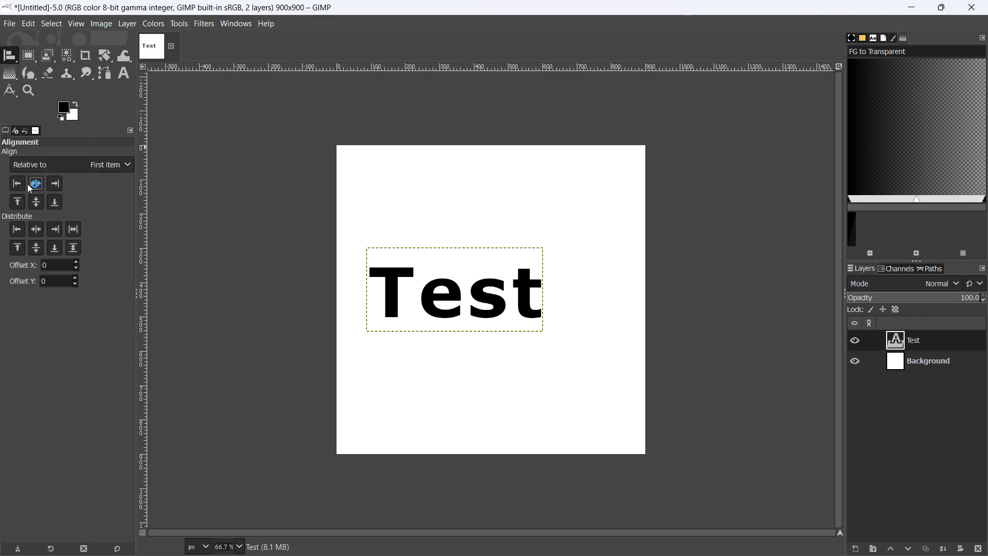
pyautogui.click(388, 276)
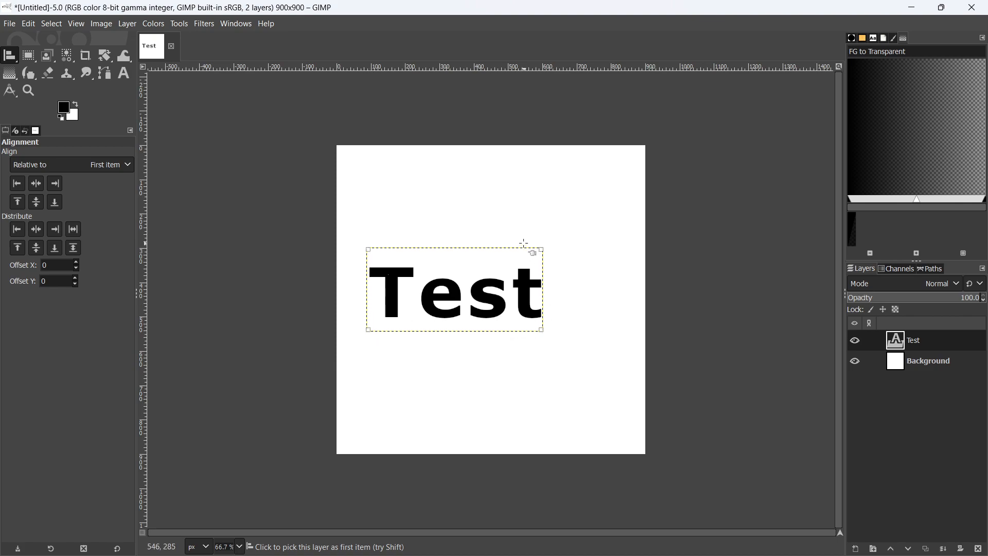
pyautogui.click(18, 185)
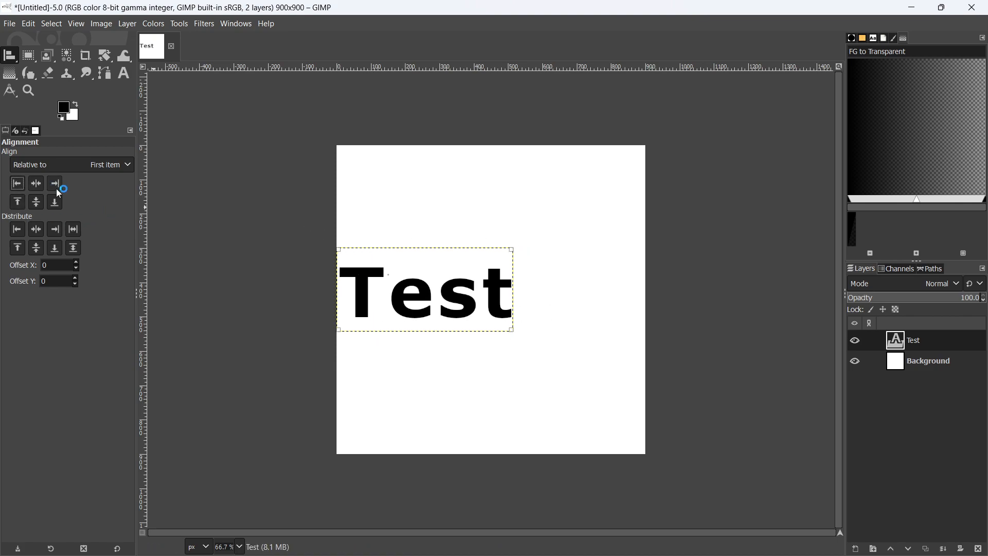
pyautogui.click(57, 191)
pyautogui.click(37, 187)
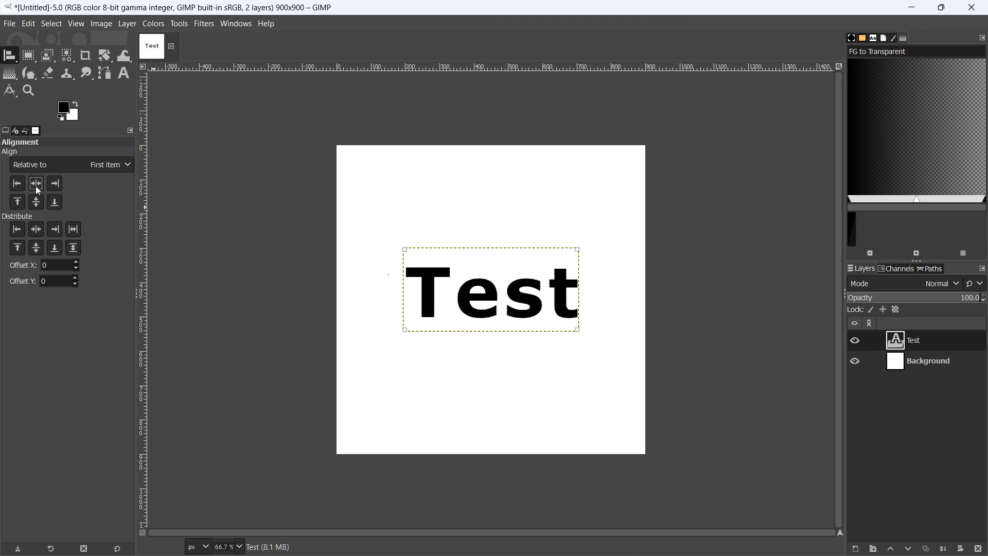
pyautogui.click(39, 205)
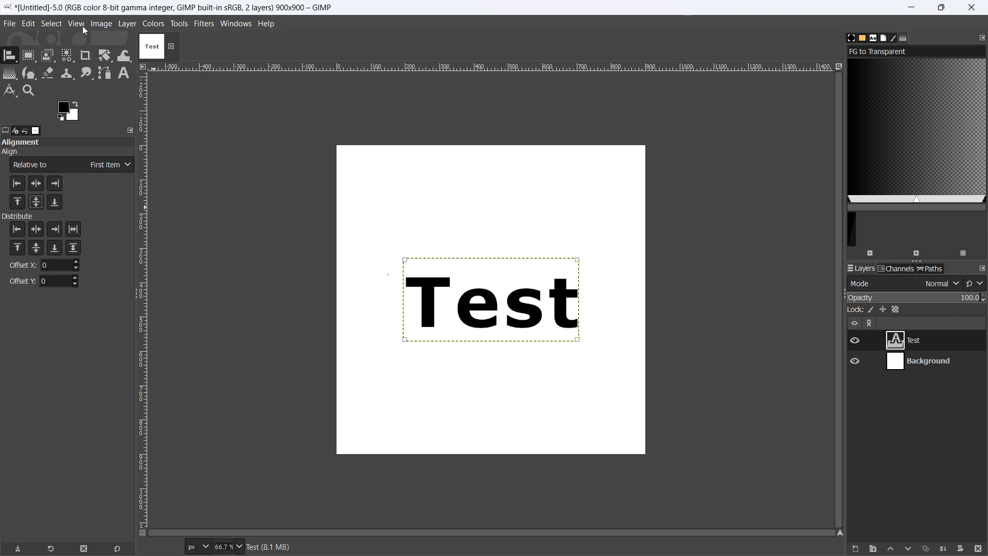
pyautogui.click(126, 26)
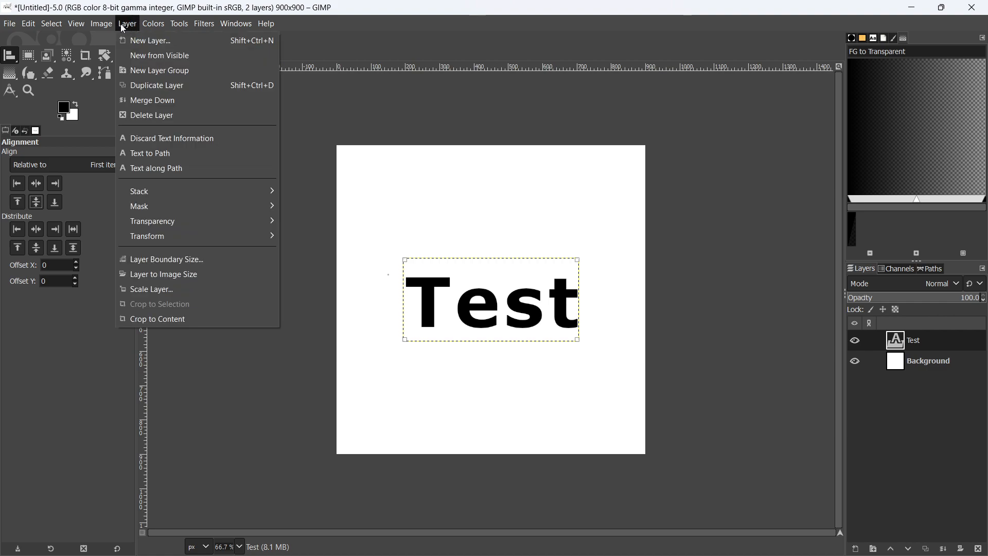
pyautogui.click(128, 41)
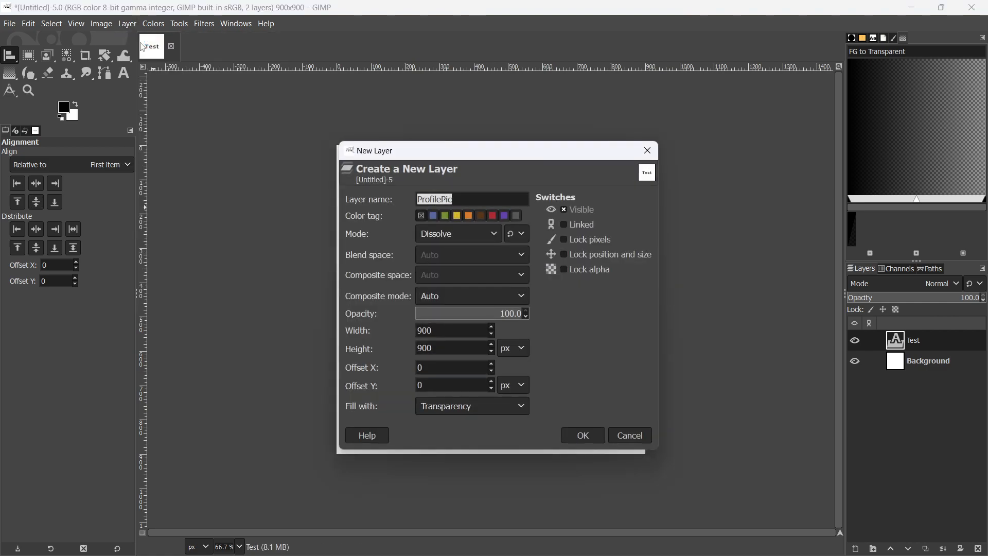
pyautogui.click(648, 151)
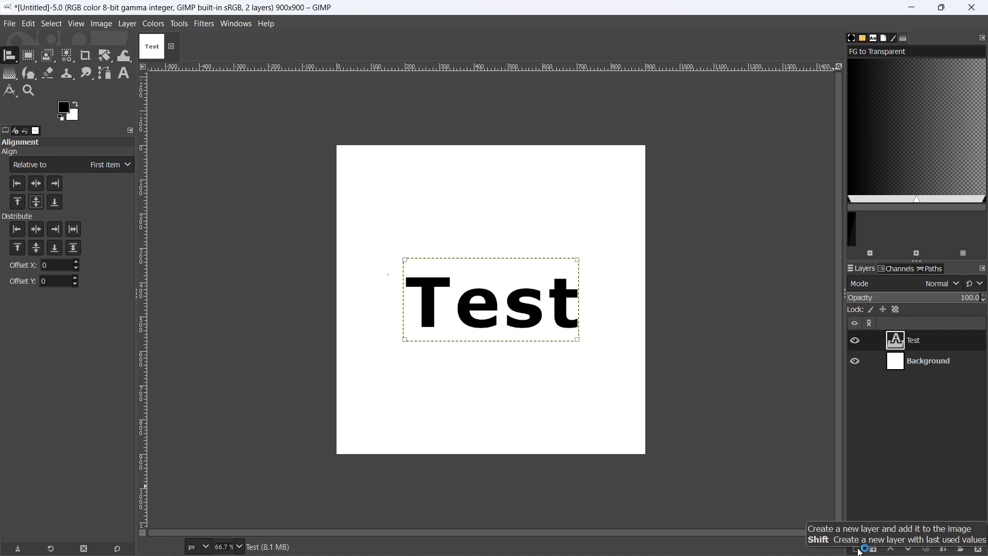
# Add a transparent 900 × 900 px layer named ProfilePic in Dissolve mode above the text layer
pyautogui.click(860, 551)
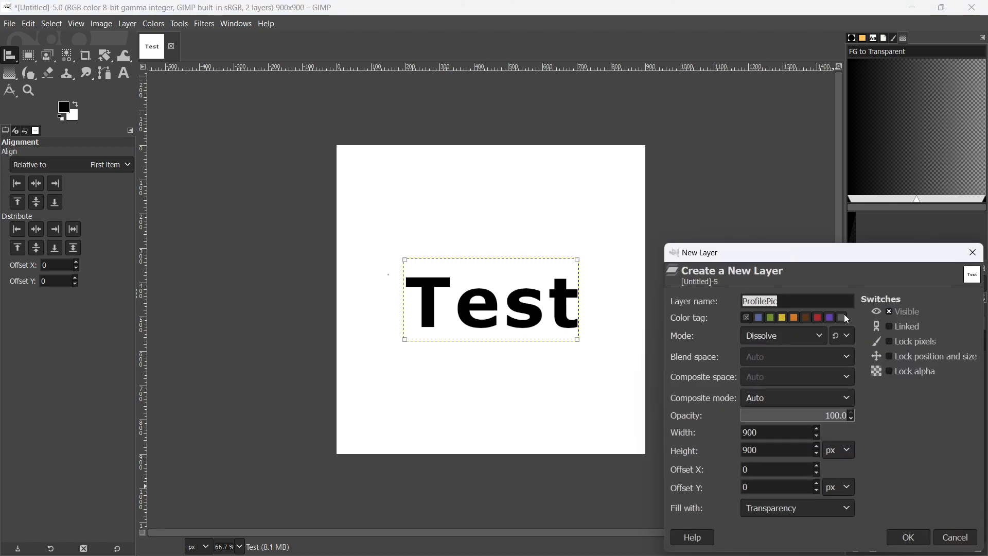
pyautogui.moveTo(820, 249); pyautogui.dragTo(675, 136)
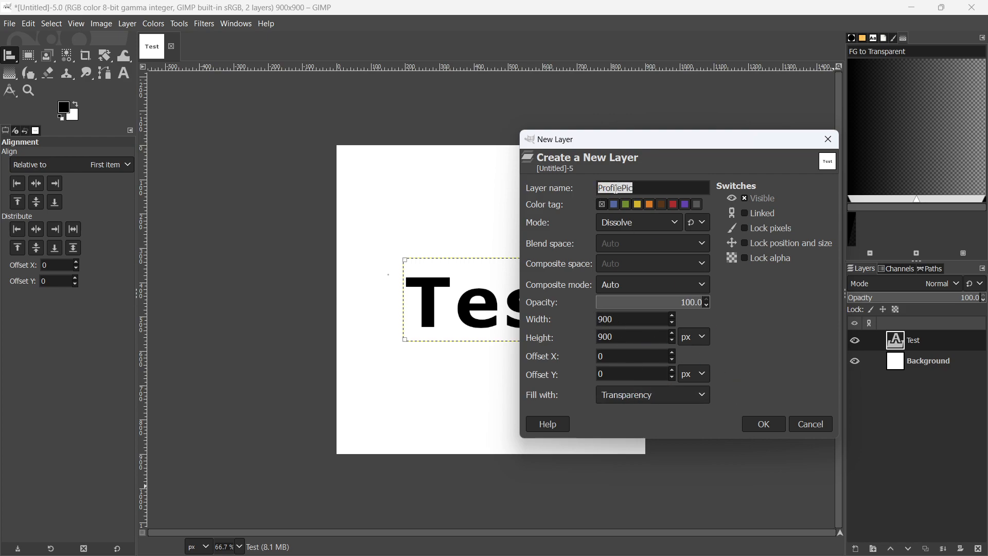
pyautogui.click(767, 424)
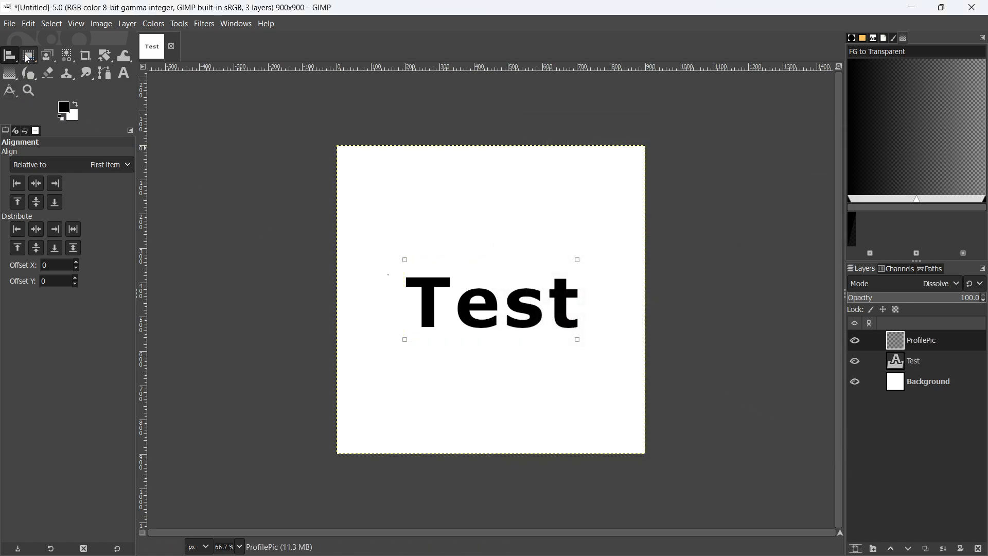
# Make a rectangular selection about 702 × 310 px around the text, with rounded corners of radius 38
pyautogui.click(29, 56)
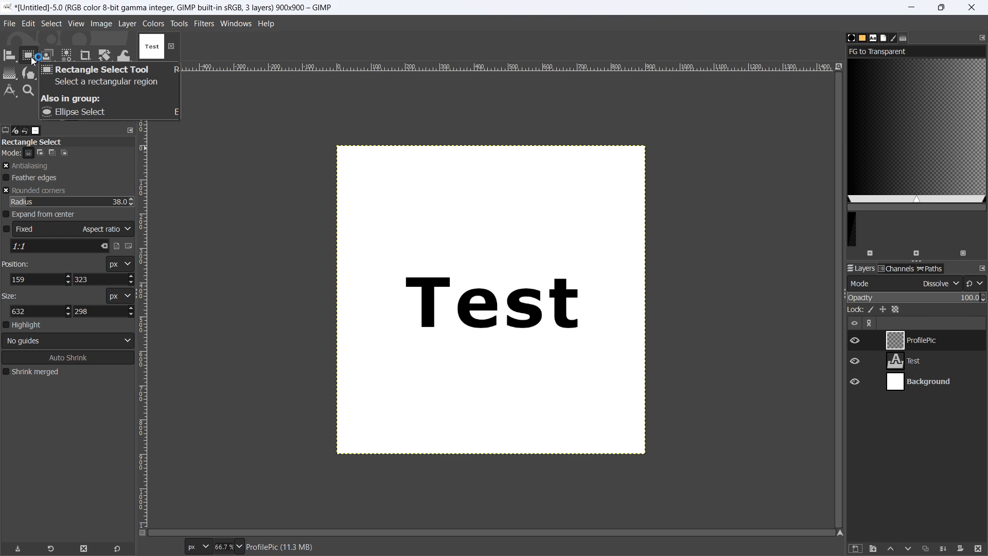
pyautogui.click(32, 59)
pyautogui.click(32, 59)
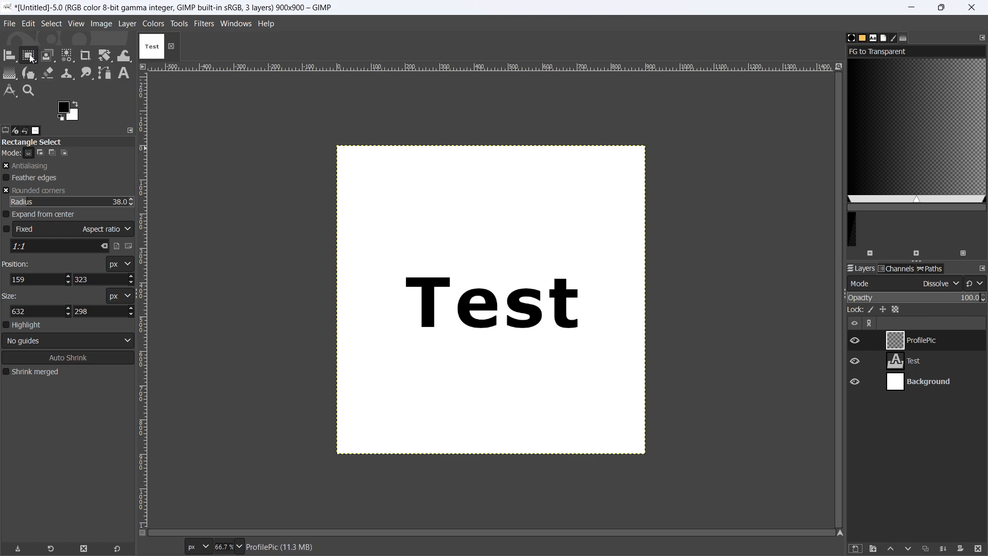
pyautogui.click(6, 191)
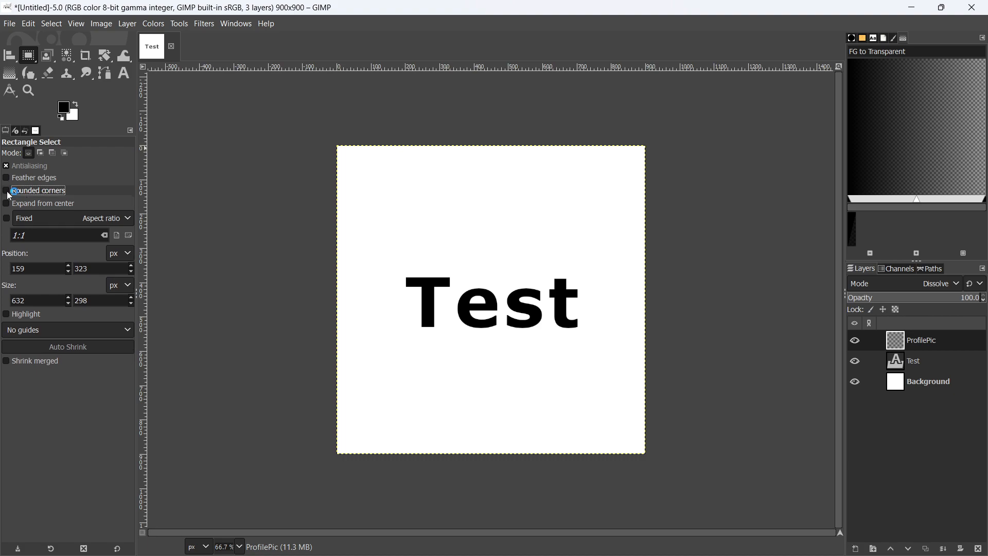
pyautogui.click(8, 192)
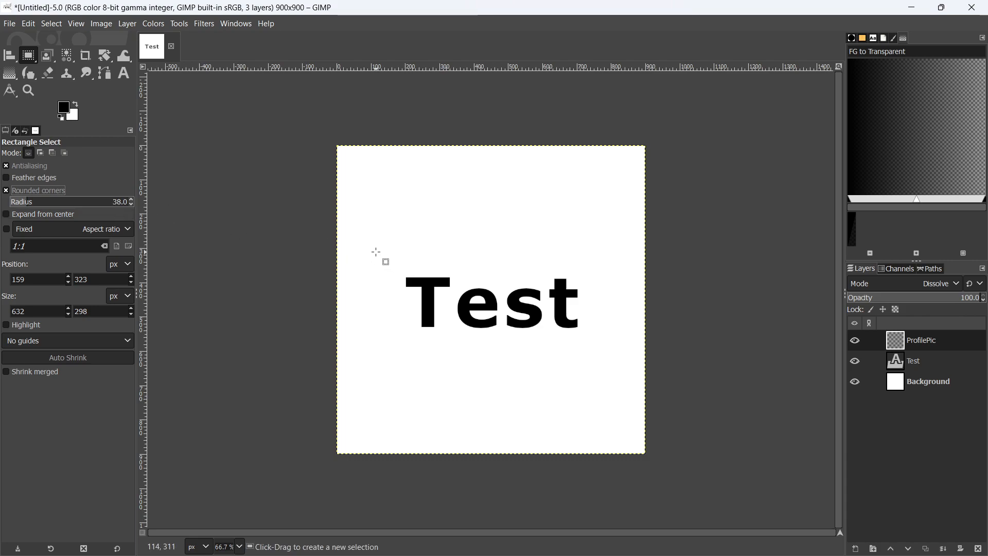
pyautogui.moveTo(381, 251); pyautogui.dragTo(624, 357)
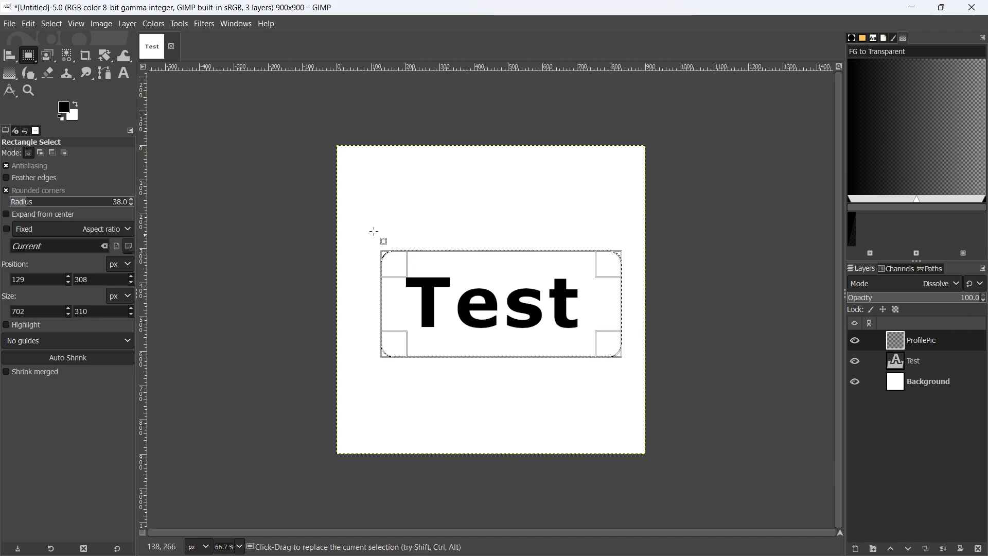
# Stroke the rounded selection with a solid 25 px line on the ProfilePic layer
pyautogui.click(50, 25)
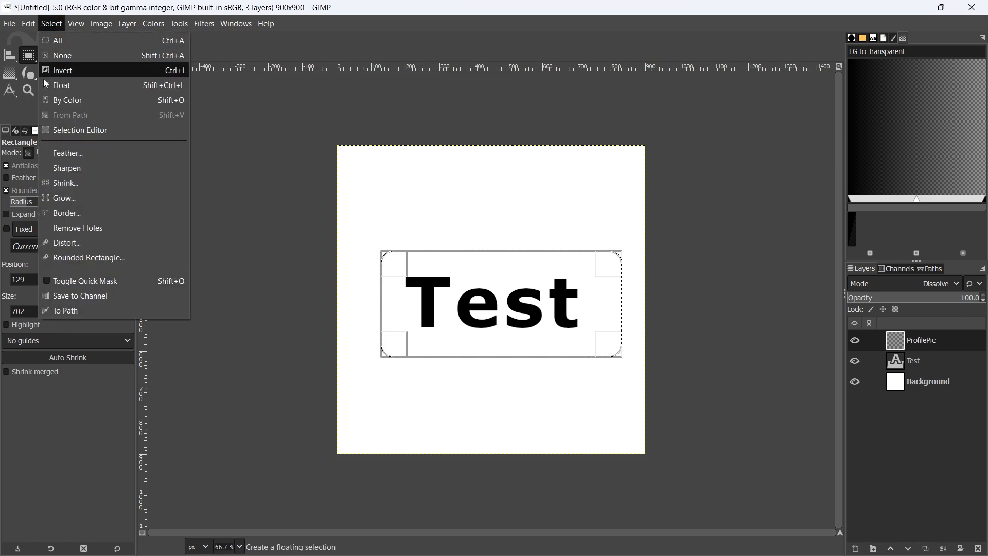
pyautogui.moveTo(32, 26)
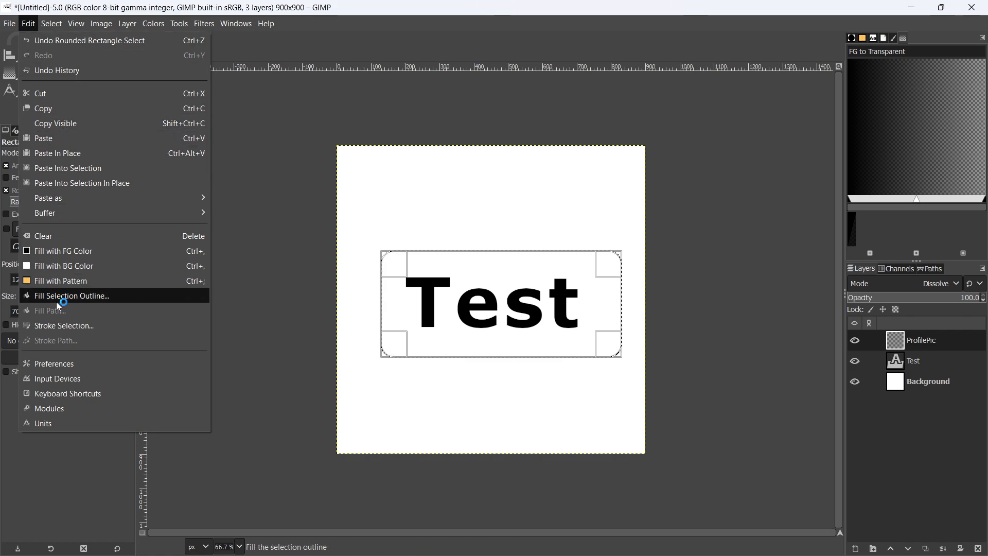
pyautogui.click(61, 328)
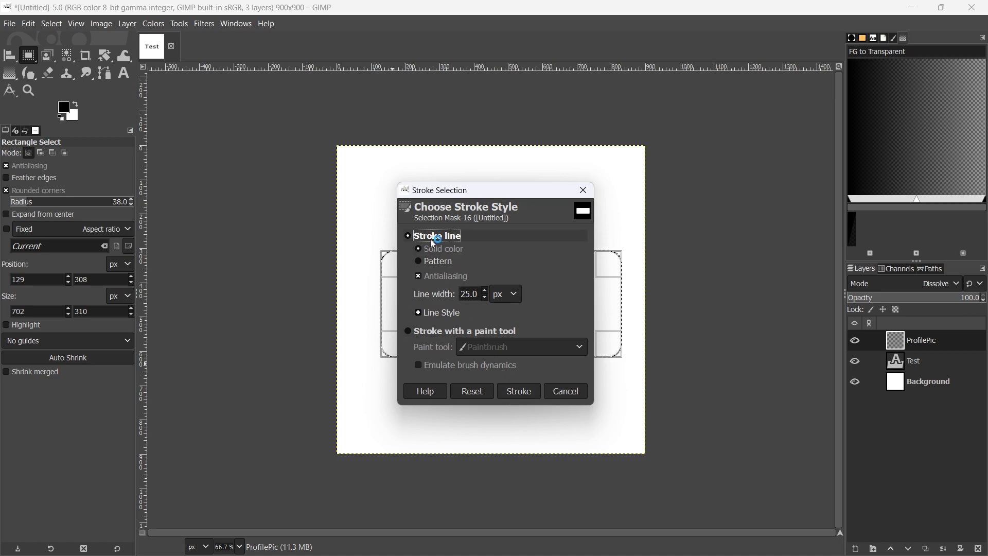
pyautogui.click(528, 393)
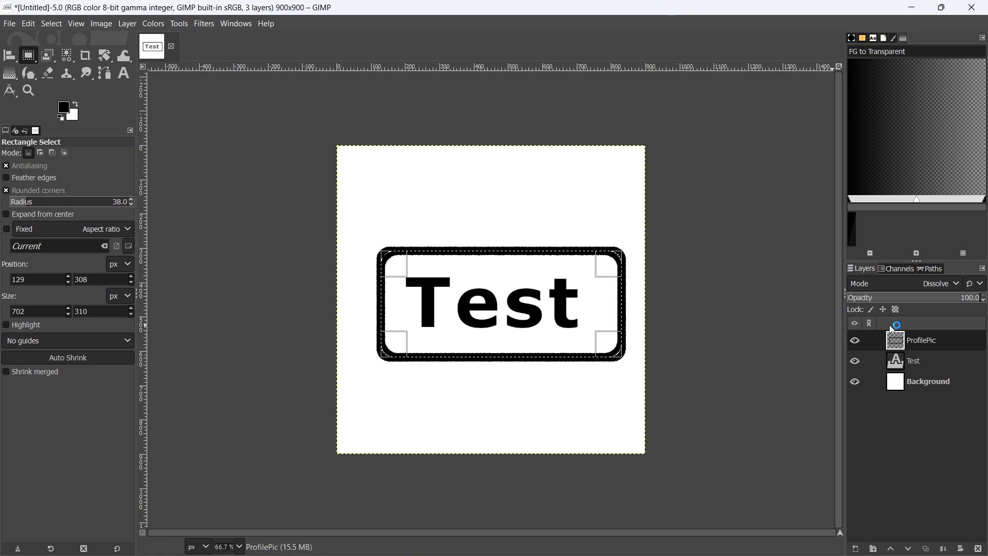
# Merge the ProfilePic border layer down into the Test text layer
pyautogui.rightClick(920, 340)
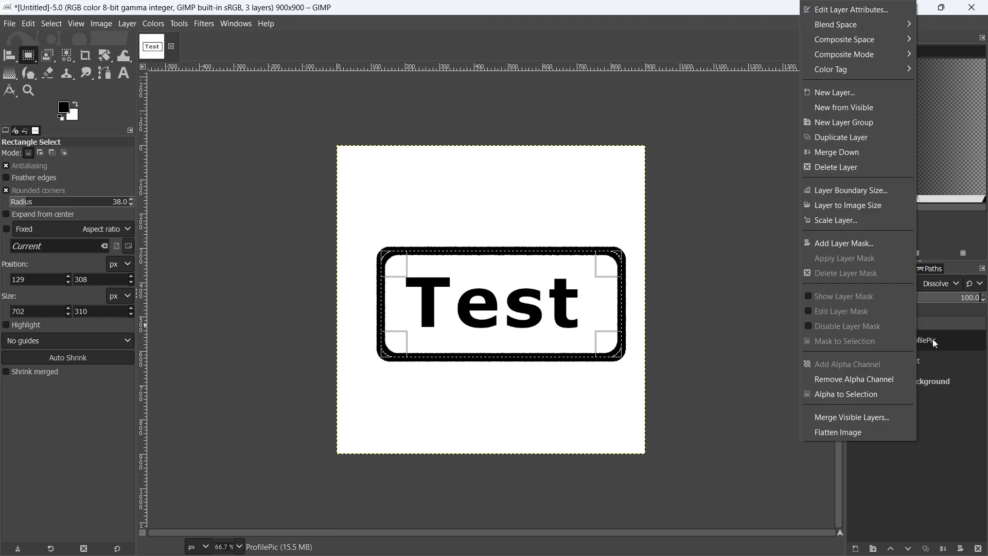
pyautogui.rightClick(933, 339)
pyautogui.rightClick(933, 339)
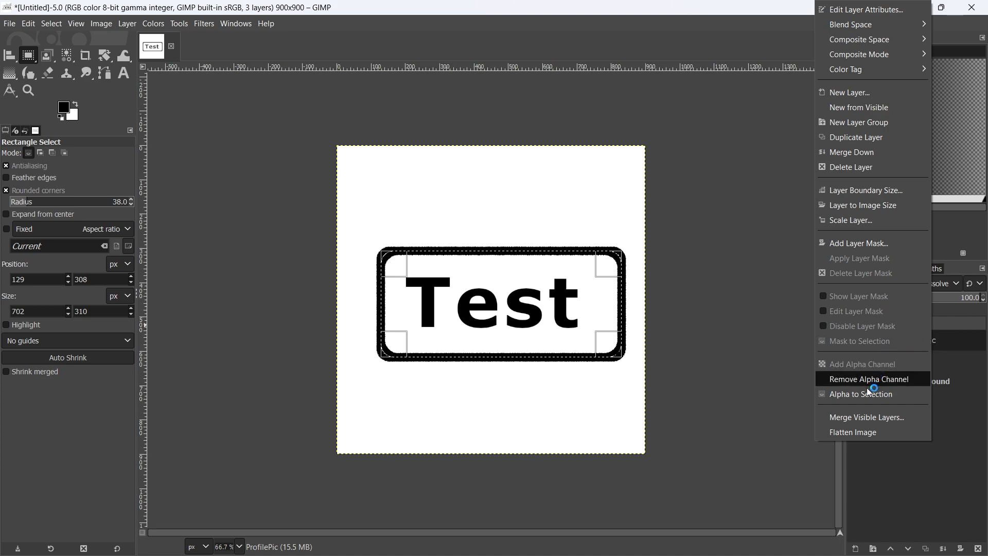
pyautogui.click(853, 152)
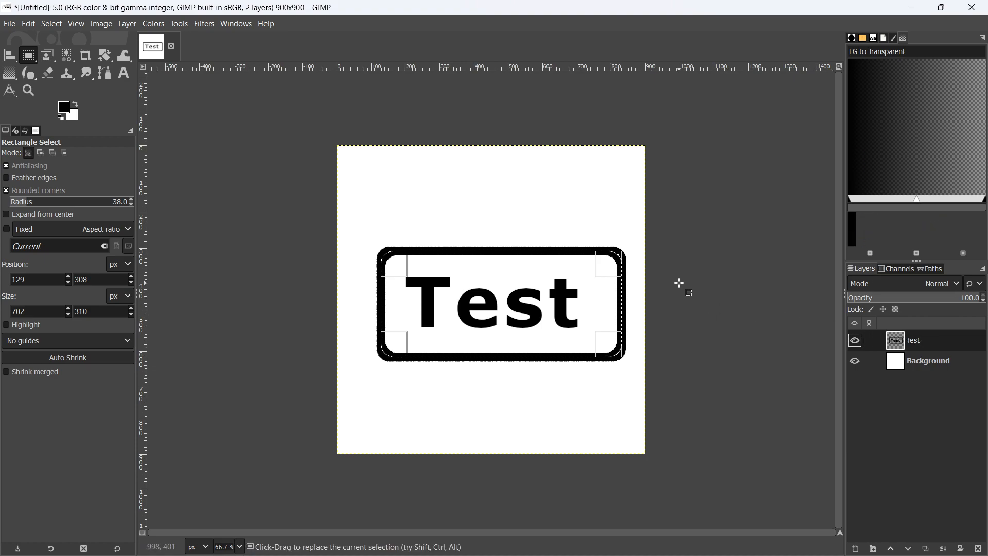
# Activate the Select by Color tool
pyautogui.click(71, 59)
pyautogui.click(72, 59)
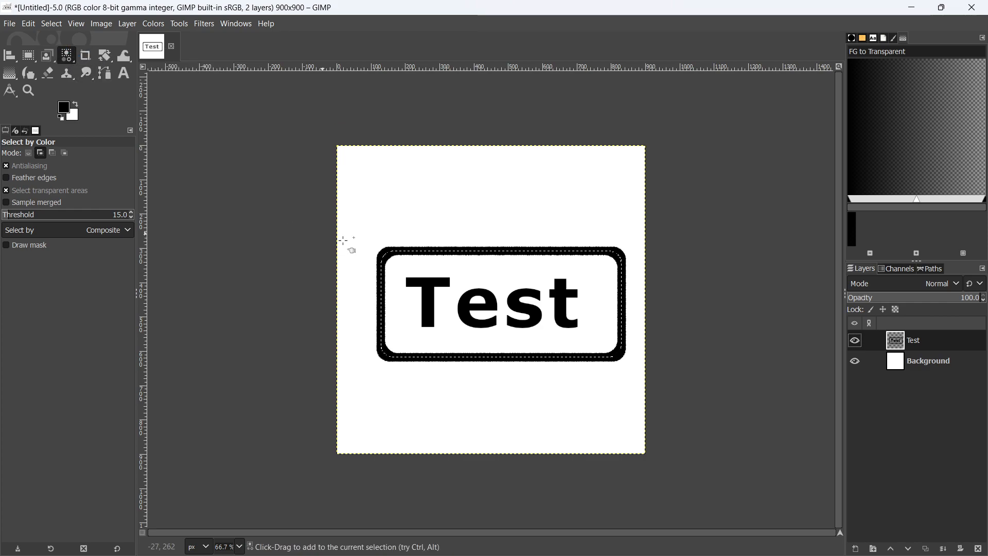
pyautogui.click(426, 288)
pyautogui.click(435, 281)
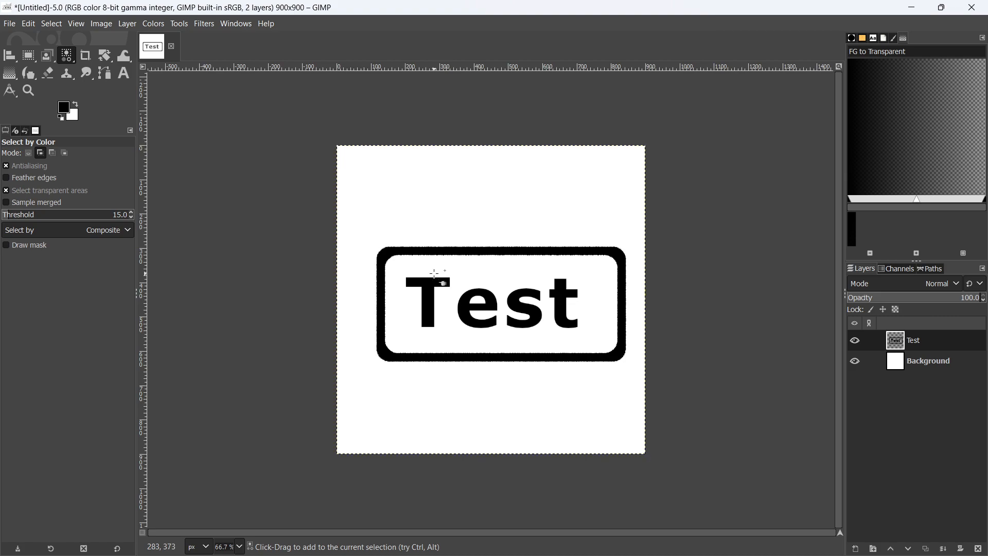
pyautogui.click(435, 275)
pyautogui.click(427, 293)
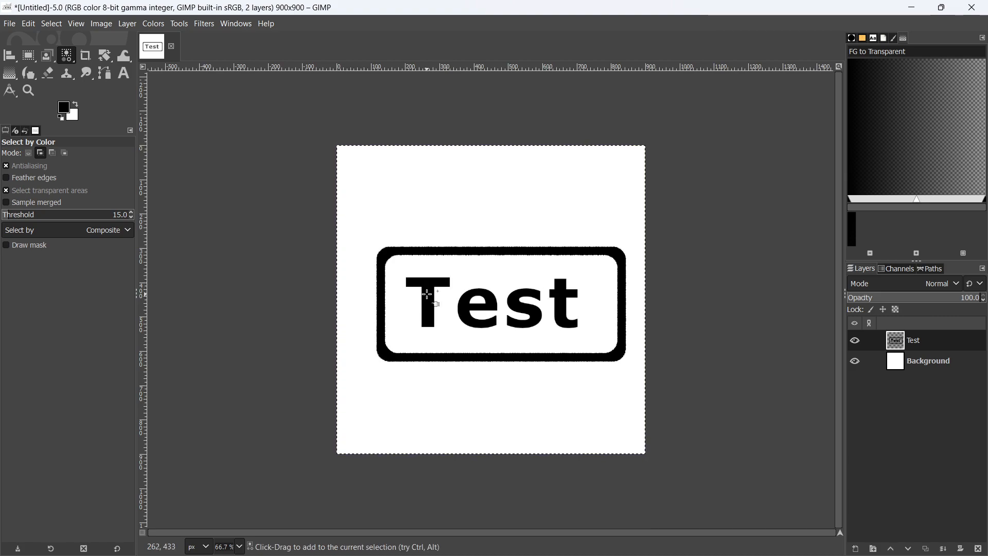
pyautogui.click(72, 57)
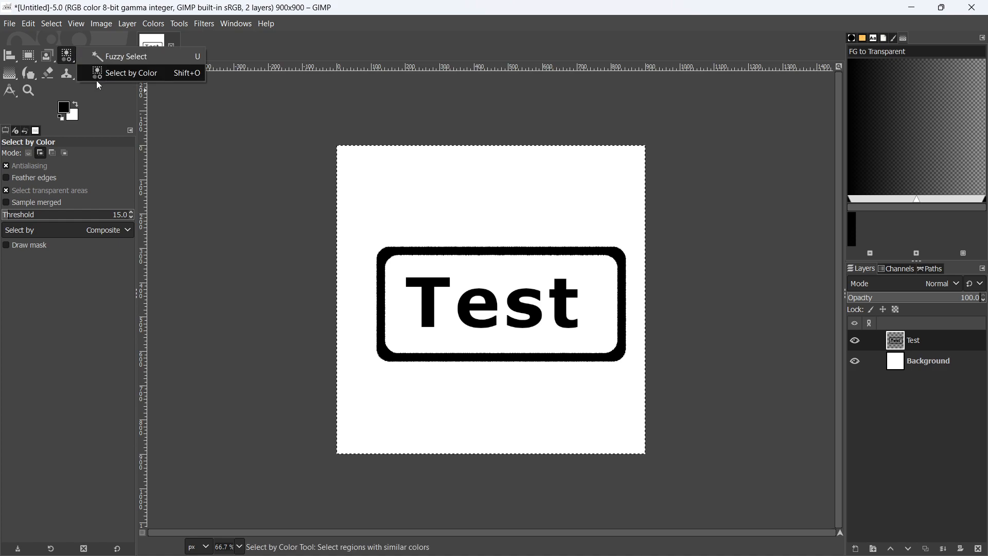
pyautogui.click(428, 287)
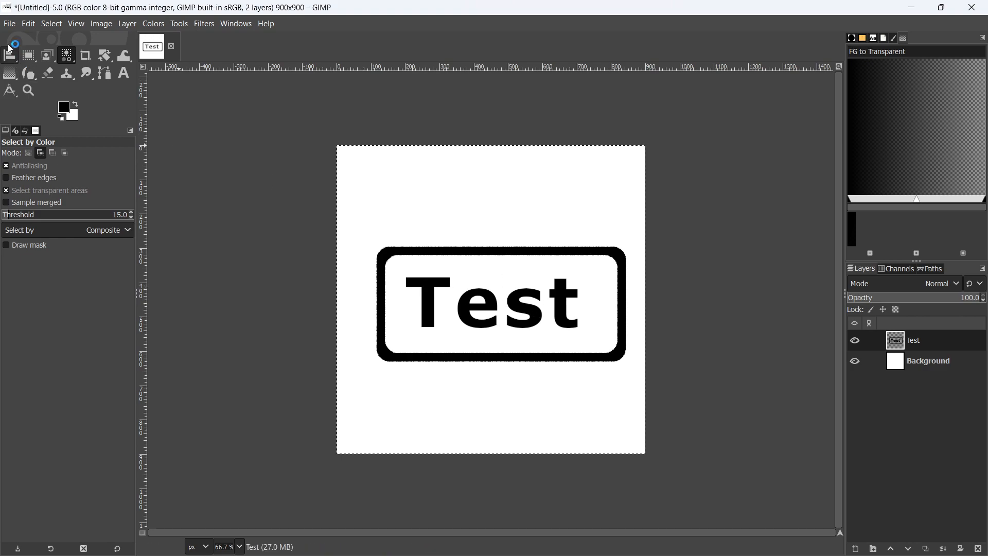
# Clear the current selection and select the black text and border on the Test layer by color
pyautogui.click(52, 24)
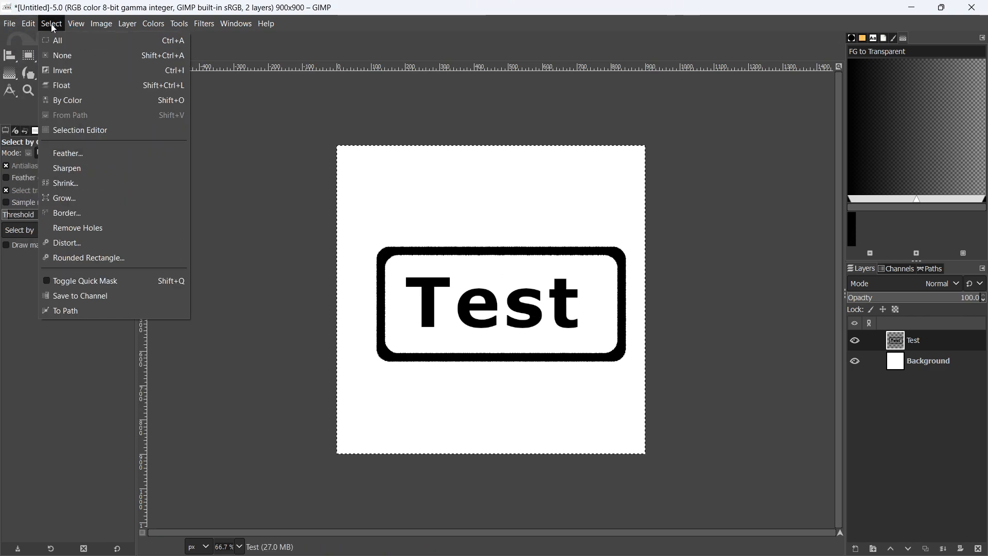
pyautogui.click(56, 55)
pyautogui.click(387, 251)
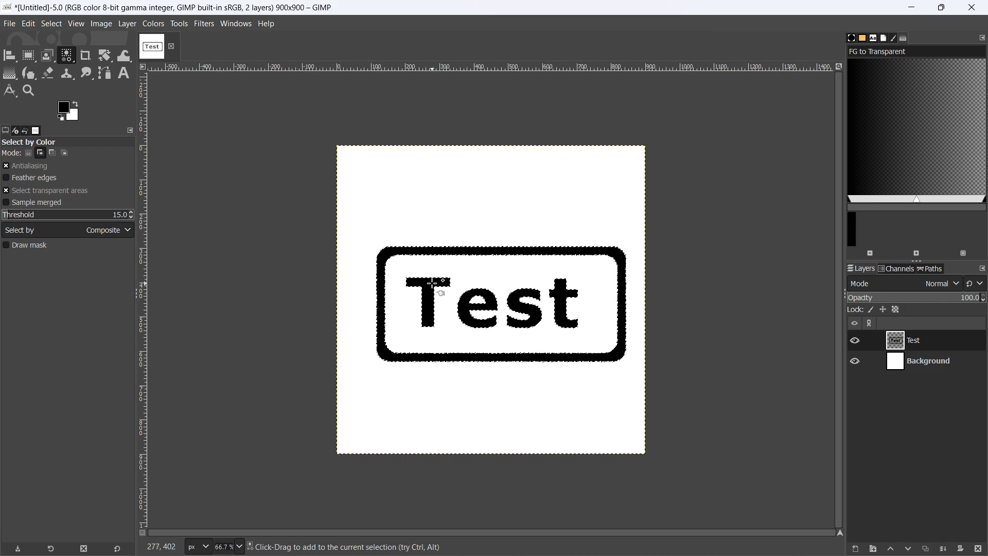
pyautogui.click(28, 24)
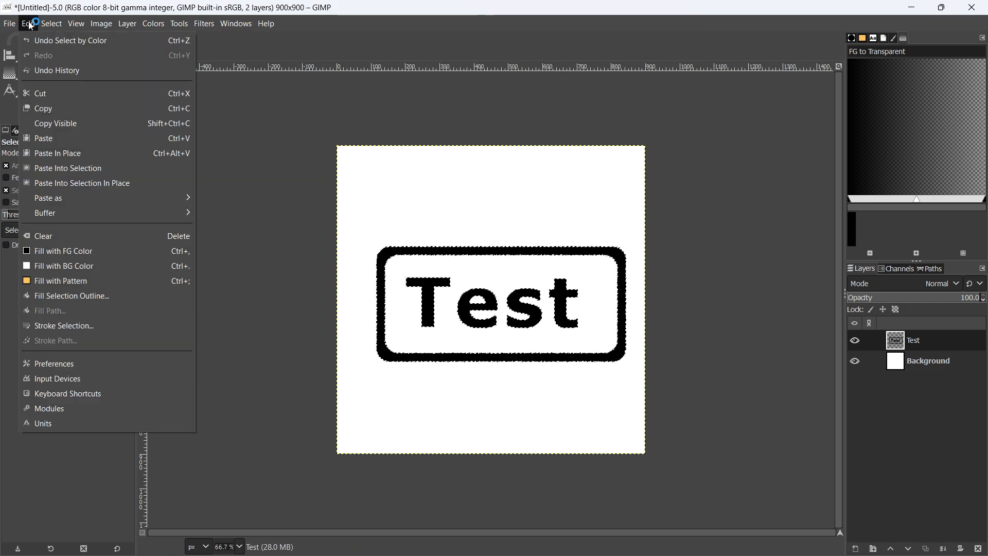
pyautogui.click(51, 6)
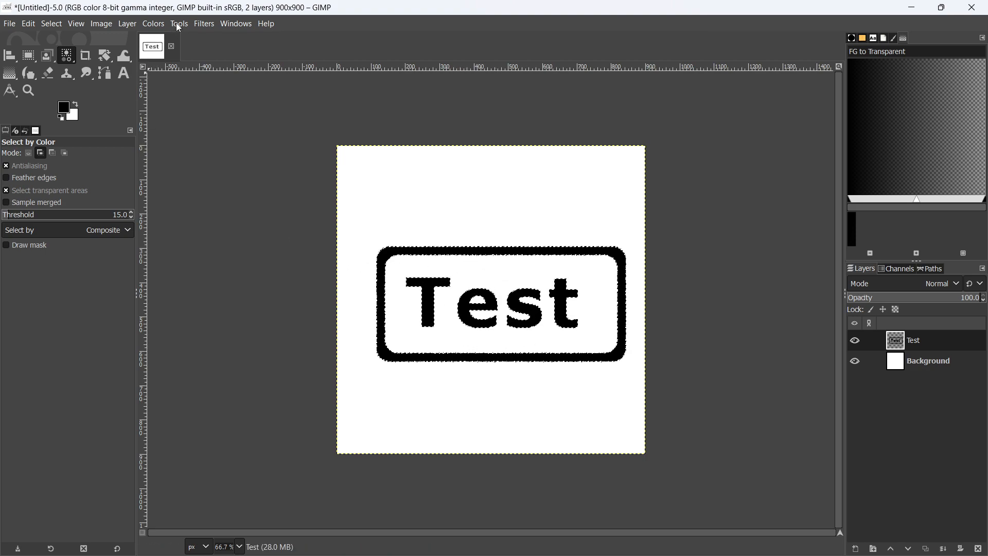
# Open the G'MIC-Qt filters and locate the Sponge filter in the Patterns category
pyautogui.click(211, 26)
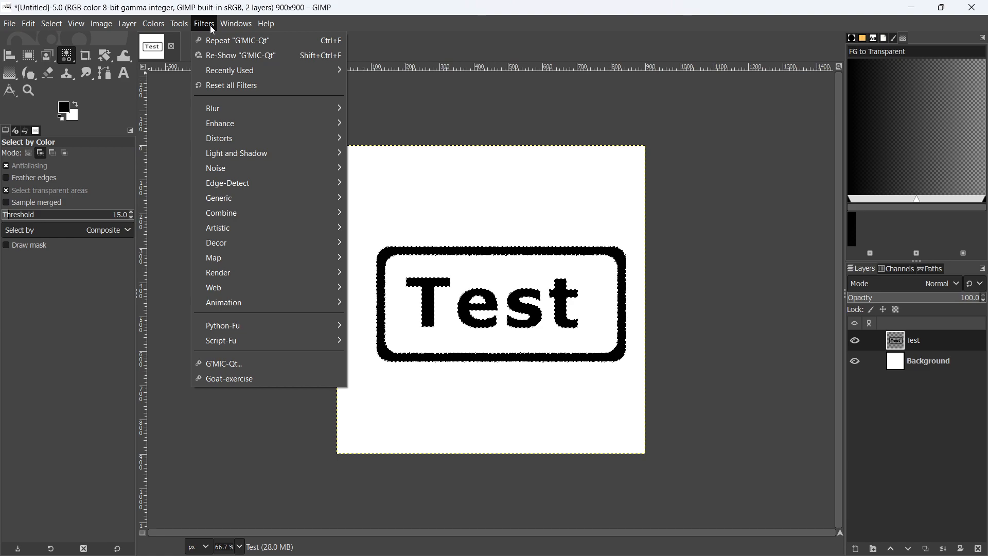
pyautogui.click(230, 363)
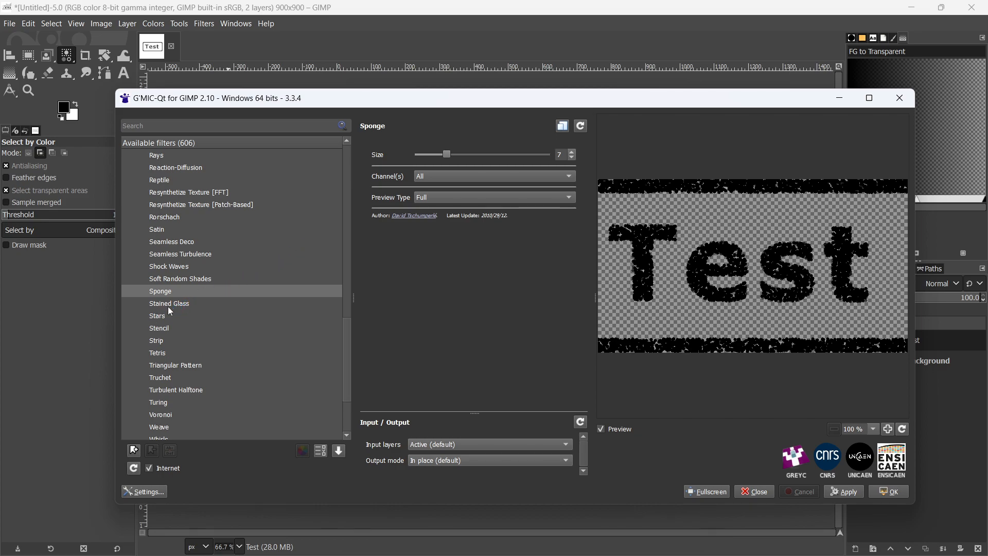
pyautogui.scroll(15, 170, 312)
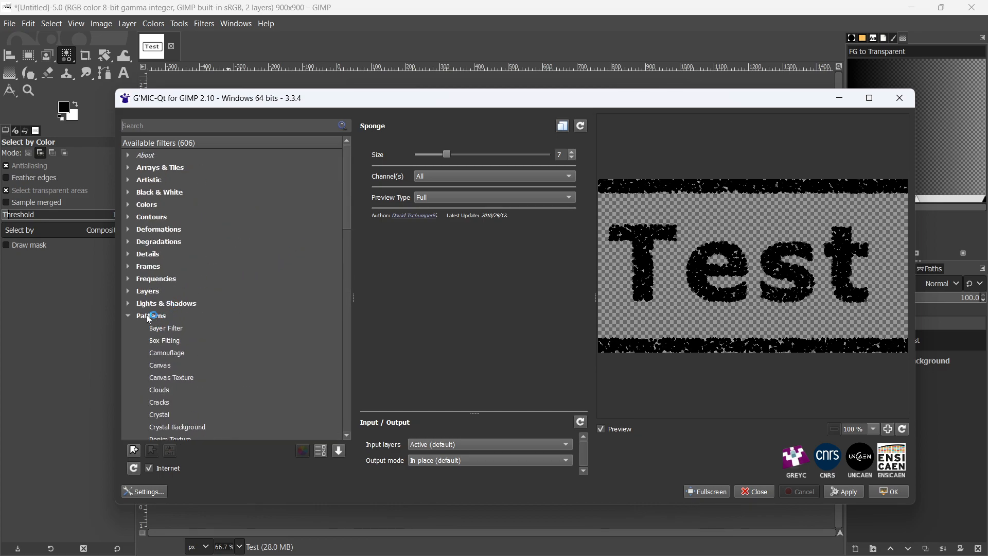
pyautogui.scroll(-15, 186, 325)
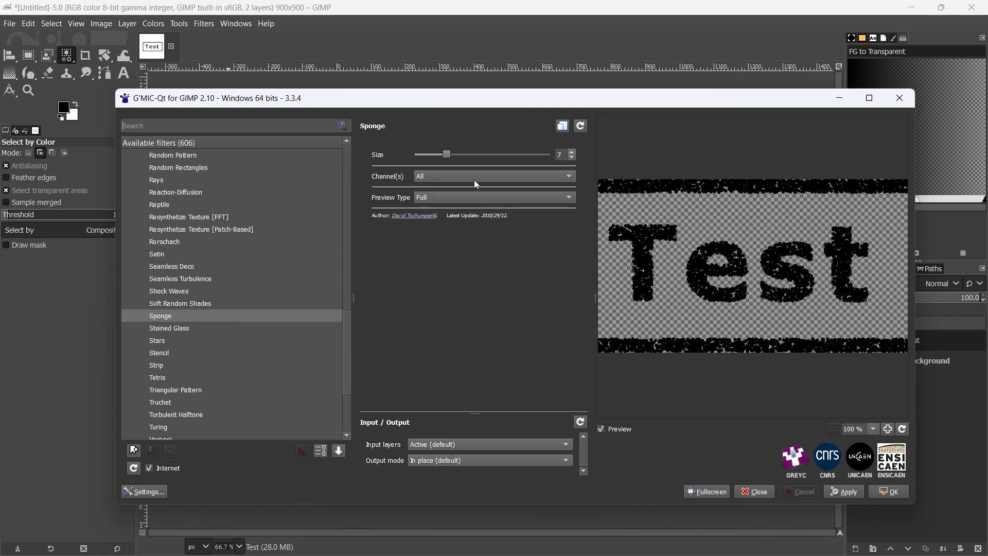
# Set the Sponge filter's size to 6, apply it to the selected text and border, and close the filter dialog
pyautogui.click(573, 153)
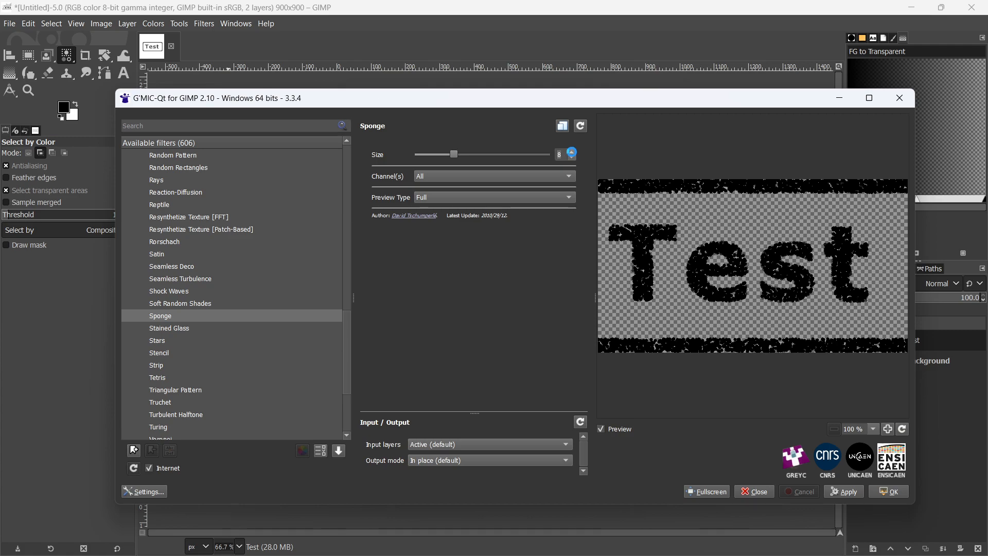
pyautogui.click(573, 158)
pyautogui.click(574, 159)
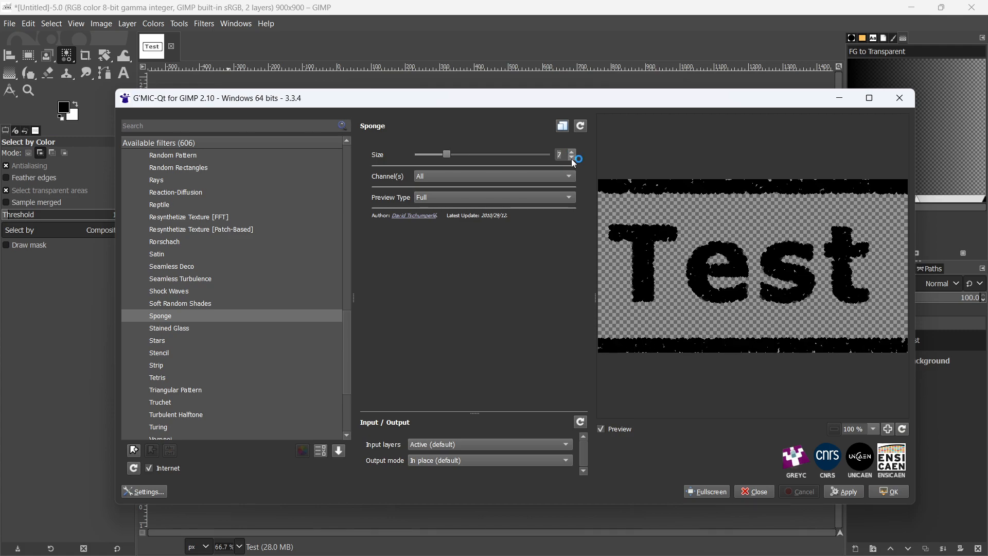
pyautogui.click(572, 159)
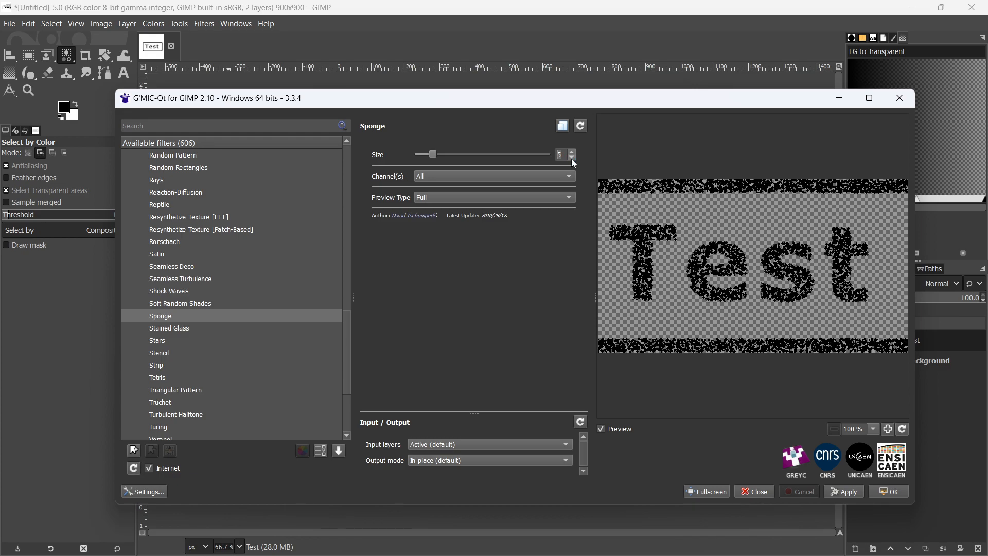
pyautogui.click(572, 152)
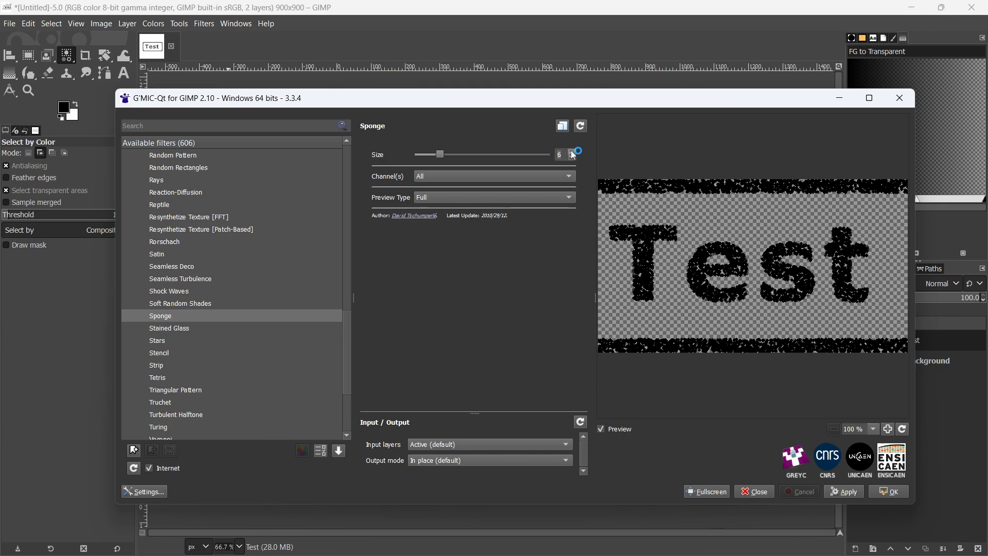
pyautogui.click(573, 153)
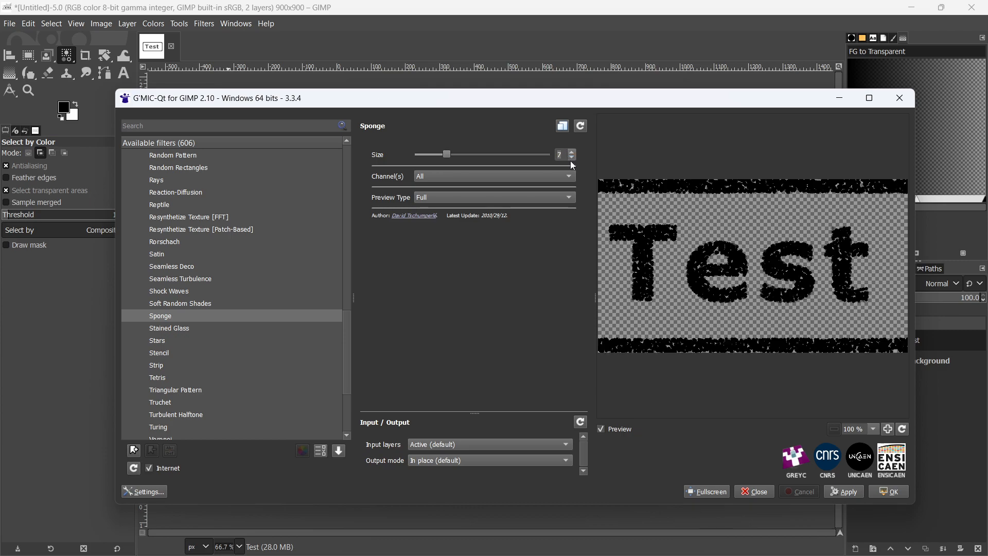
pyautogui.click(572, 157)
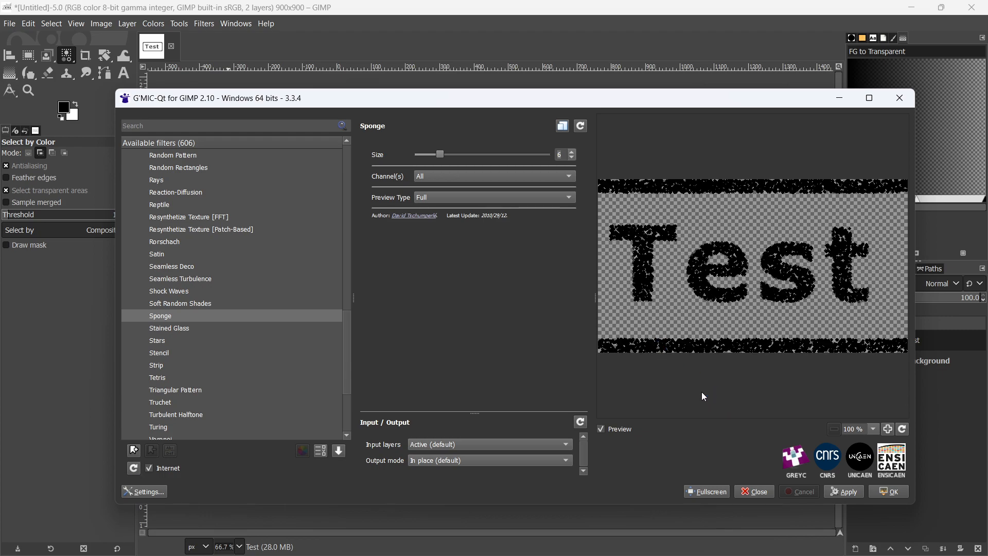
pyautogui.click(849, 495)
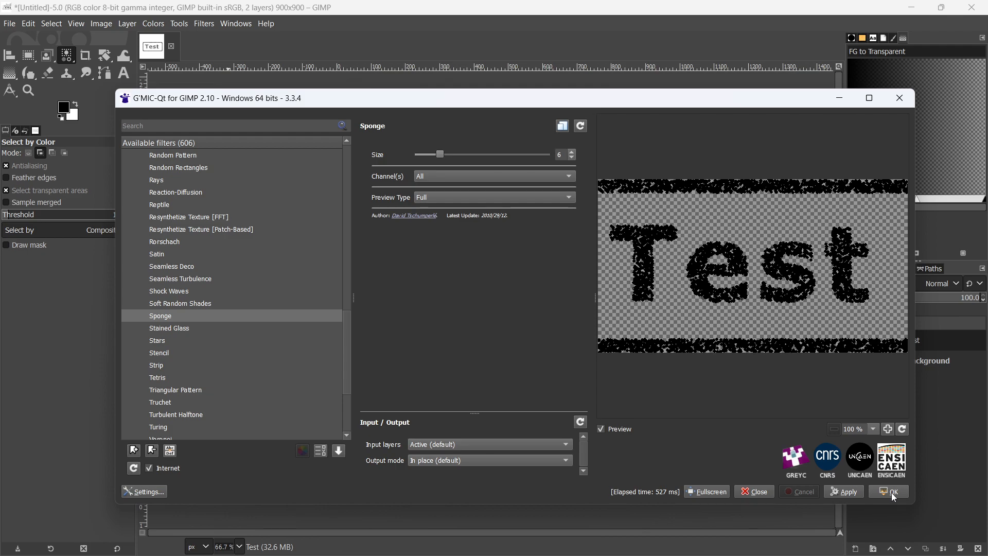
pyautogui.click(890, 493)
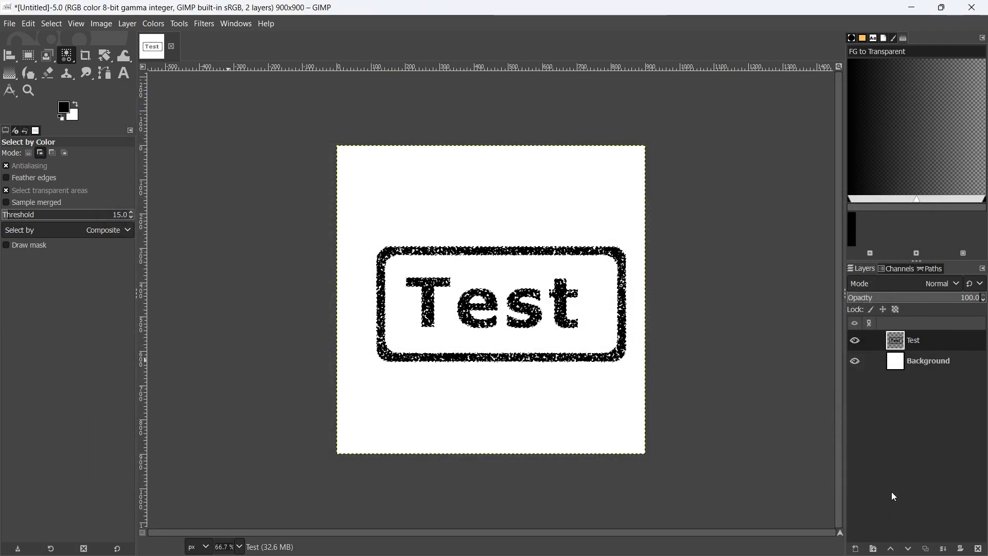
# Delete the Background layer so that only the Test layer remains
pyautogui.click(918, 367)
pyautogui.rightClick(918, 367)
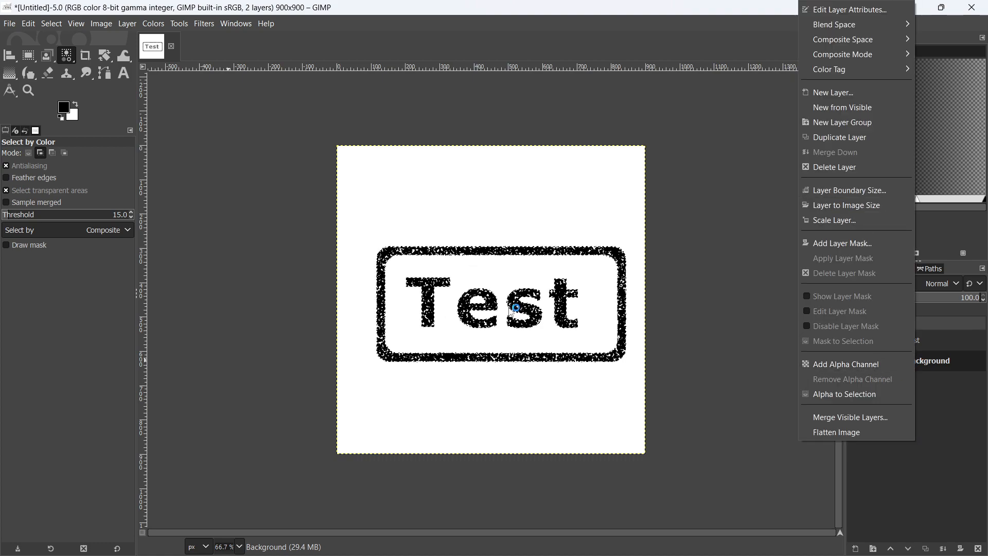
pyautogui.click(937, 369)
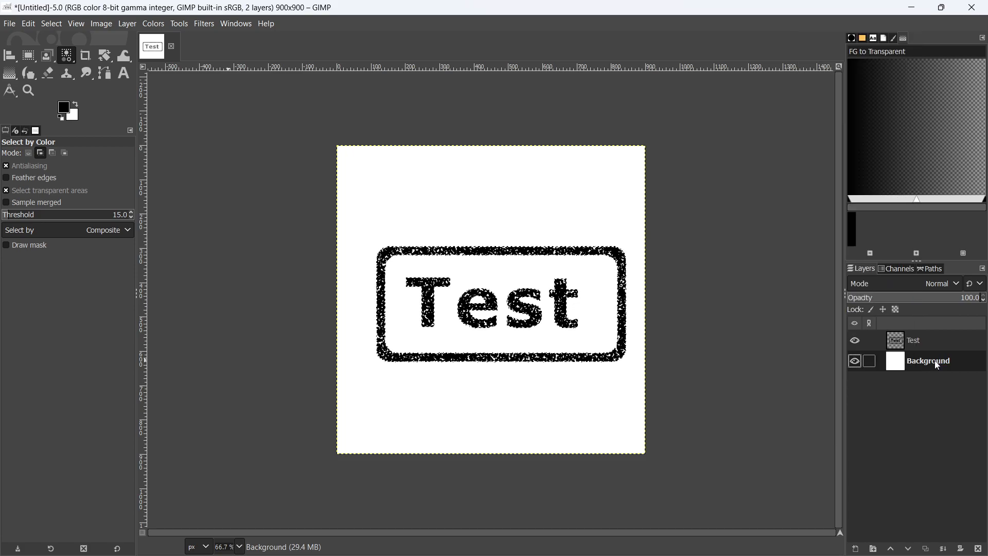
pyautogui.rightClick(938, 365)
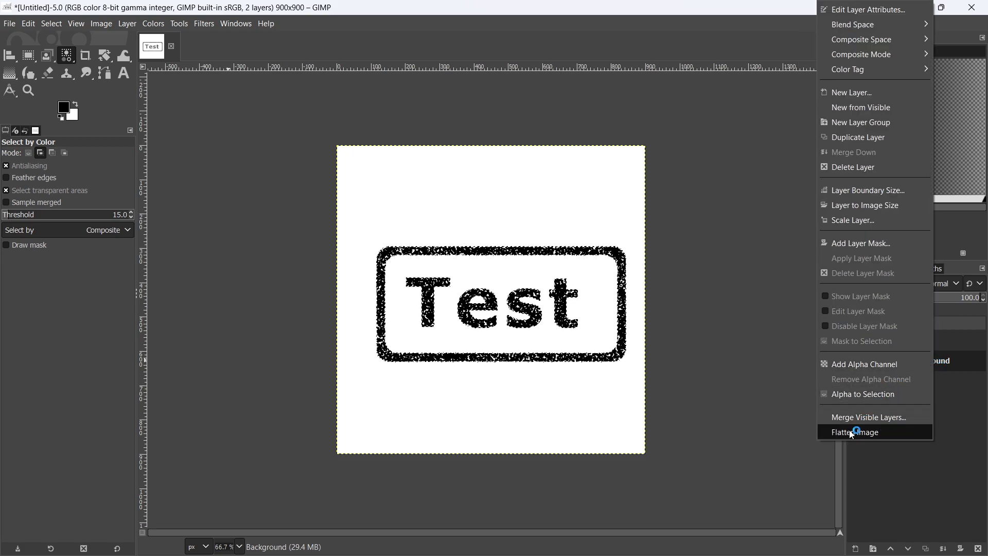
pyautogui.click(854, 167)
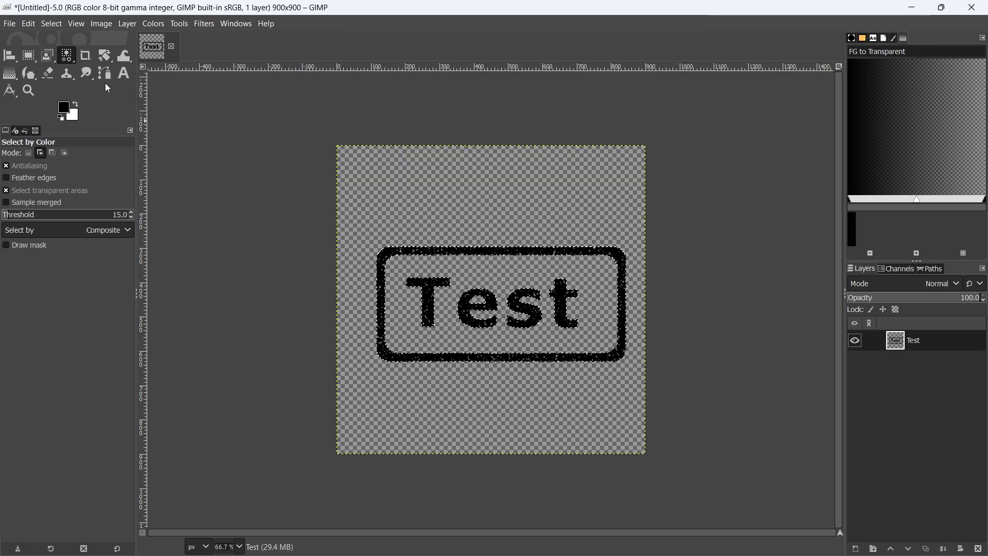
# Clear the selection and rotate the whole Test layer by -26.20° about the center point 450, 450 px
pyautogui.click(60, 23)
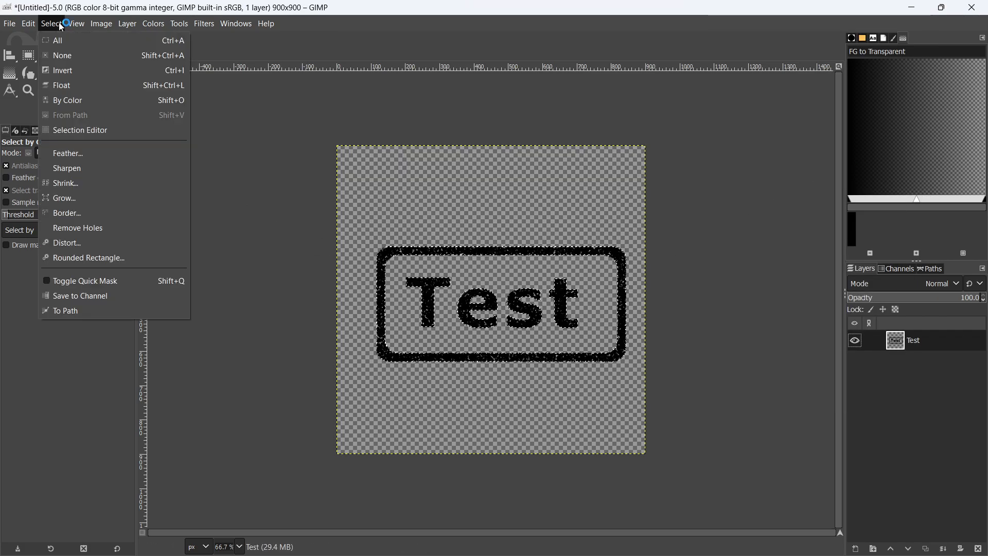
pyautogui.click(59, 56)
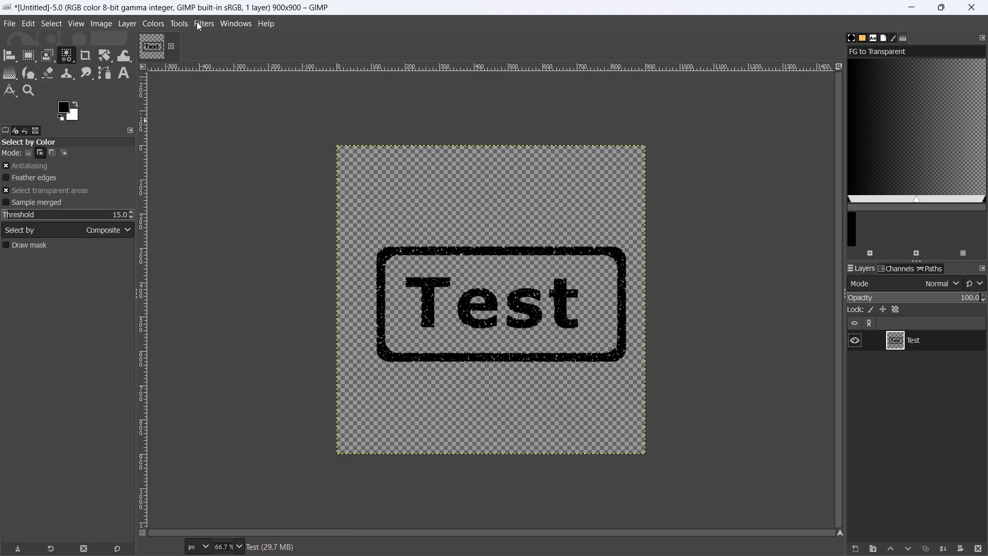
pyautogui.click(180, 25)
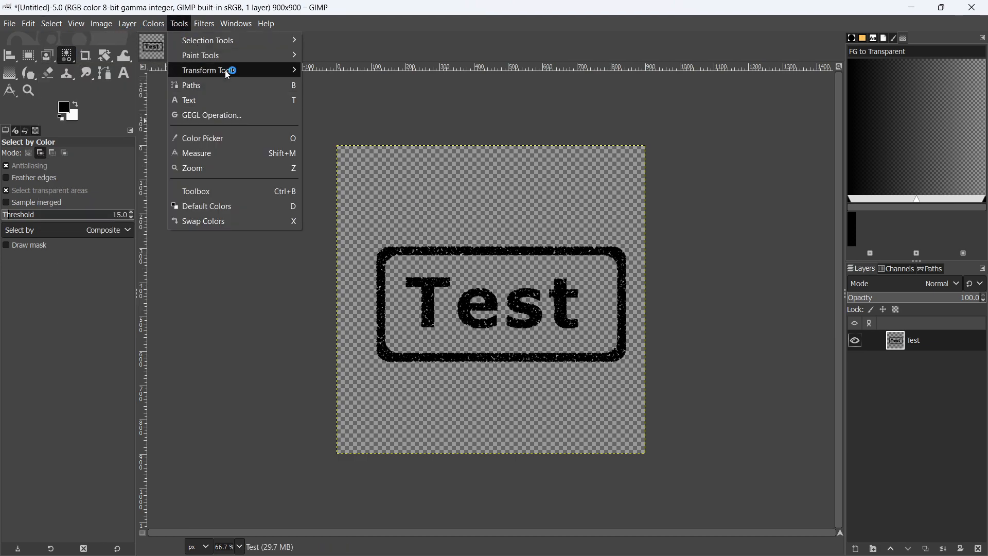
pyautogui.moveTo(228, 74)
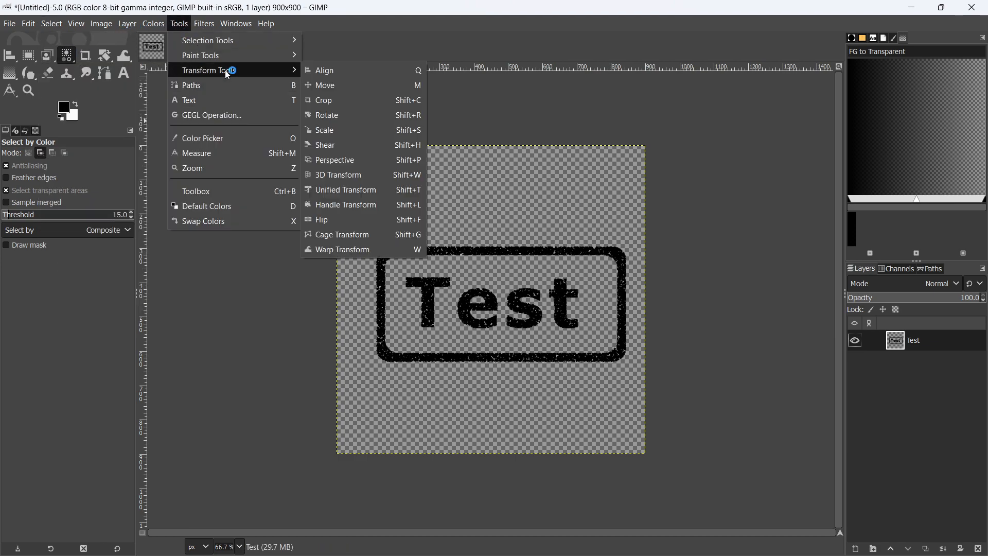
pyautogui.click(331, 116)
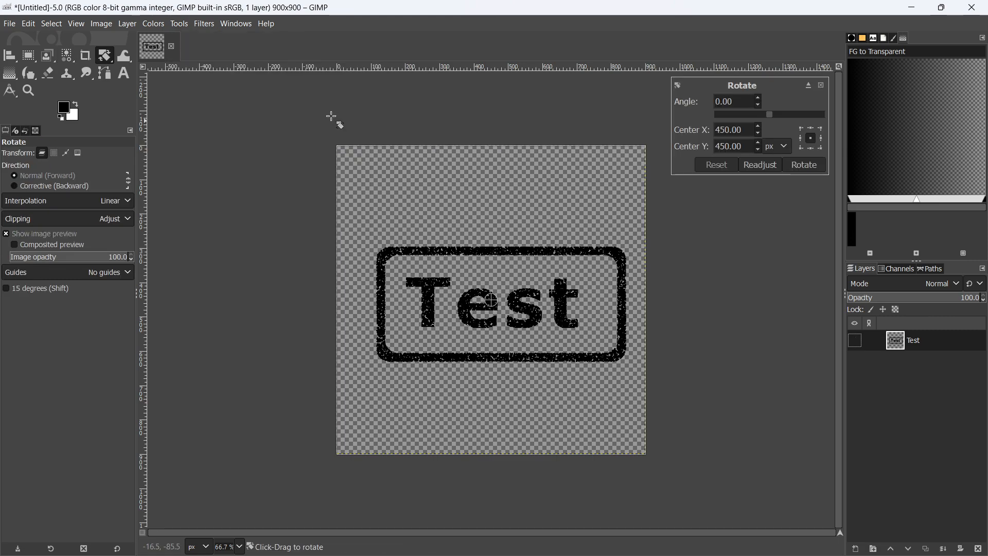
pyautogui.click(759, 98)
pyautogui.click(759, 97)
pyautogui.click(759, 98)
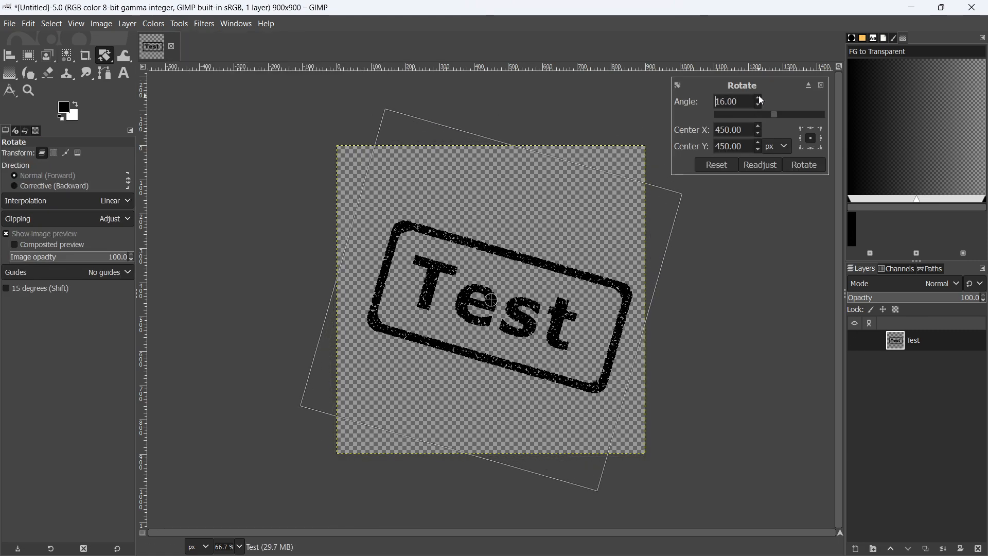
pyautogui.click(757, 106)
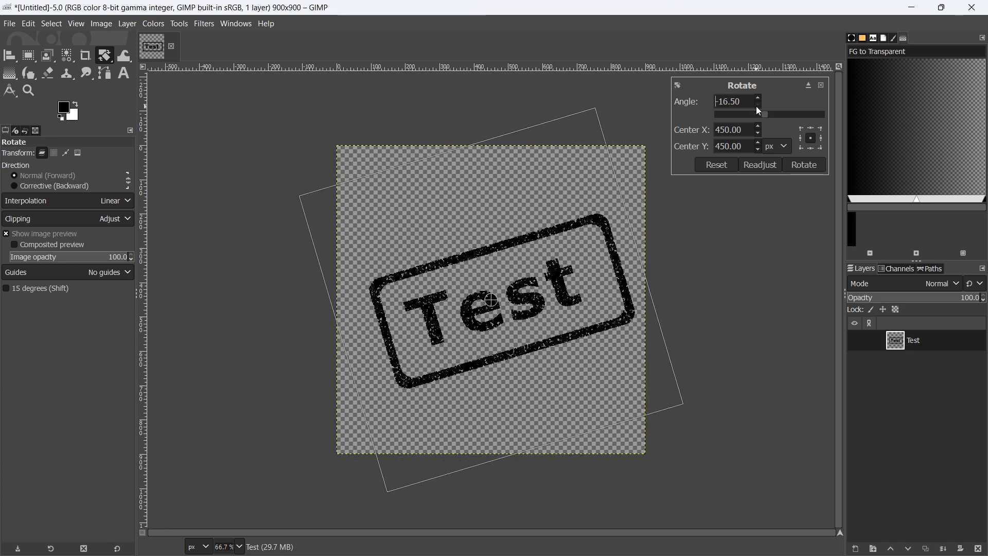
pyautogui.click(758, 106)
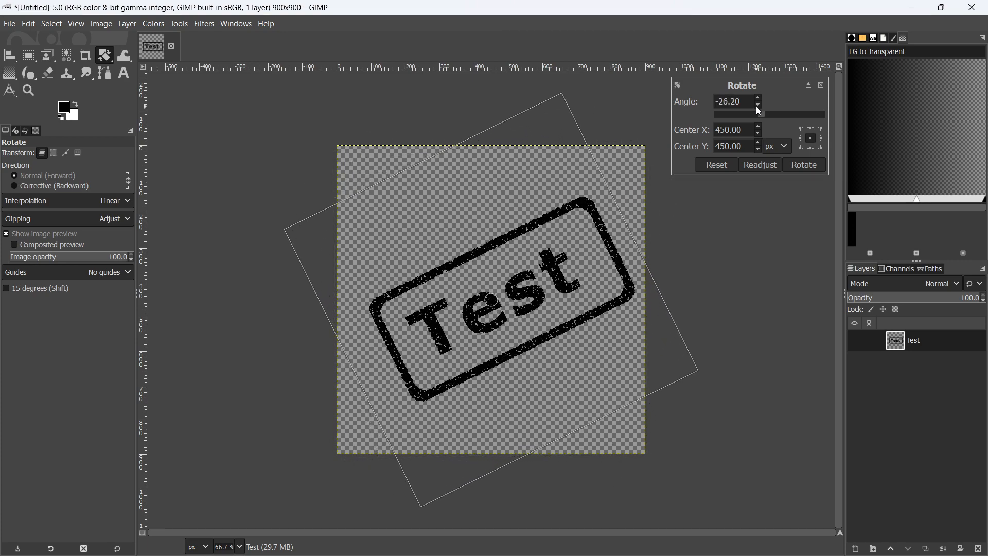
pyautogui.click(804, 166)
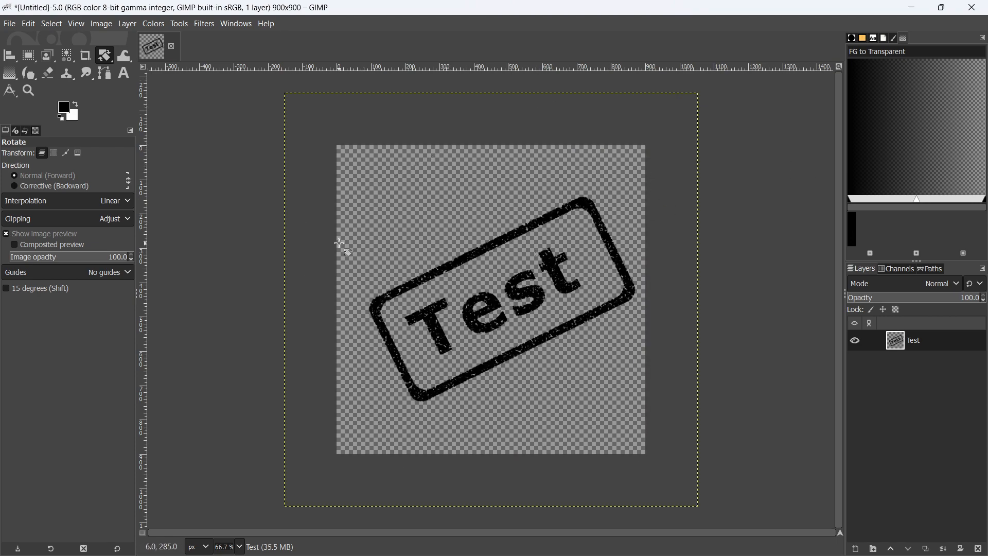
pyautogui.click(10, 25)
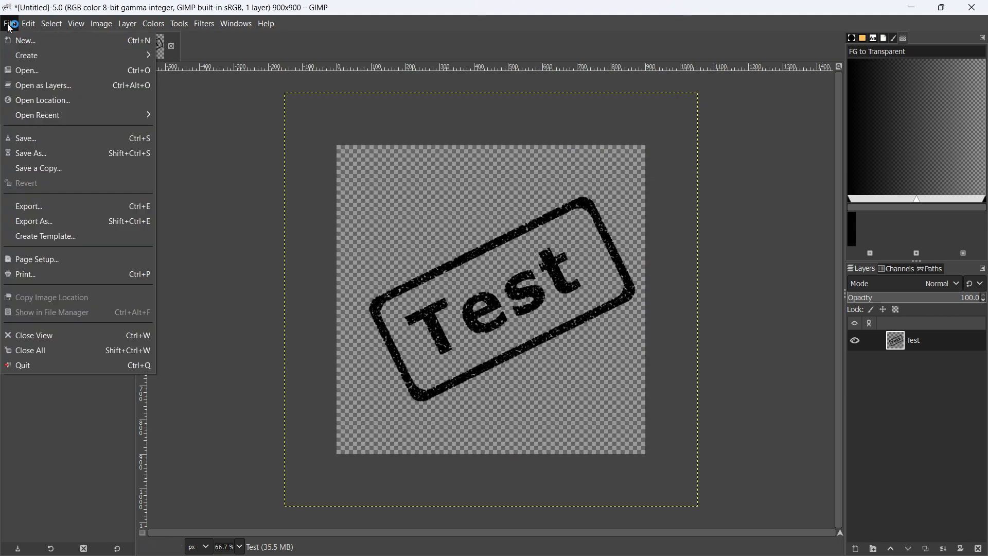
pyautogui.click(197, 6)
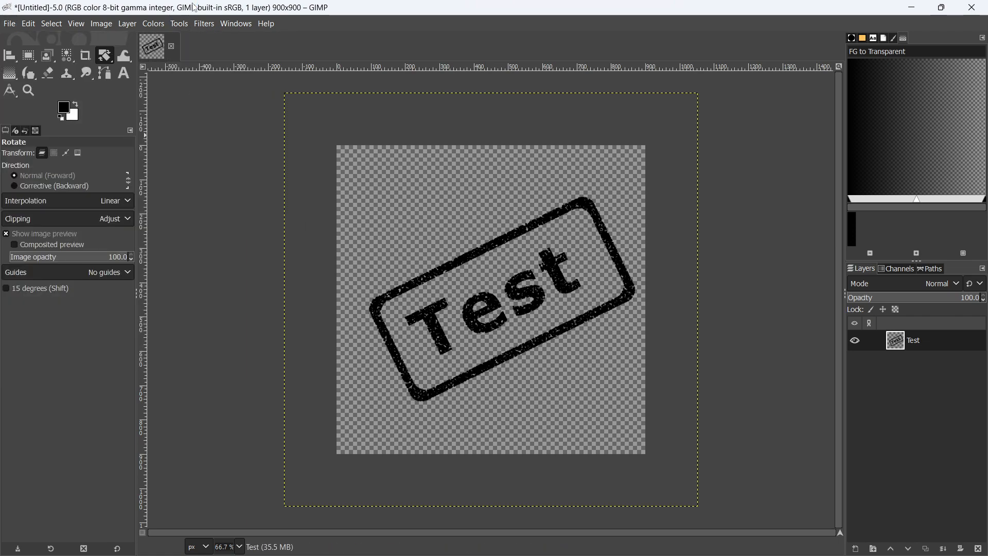